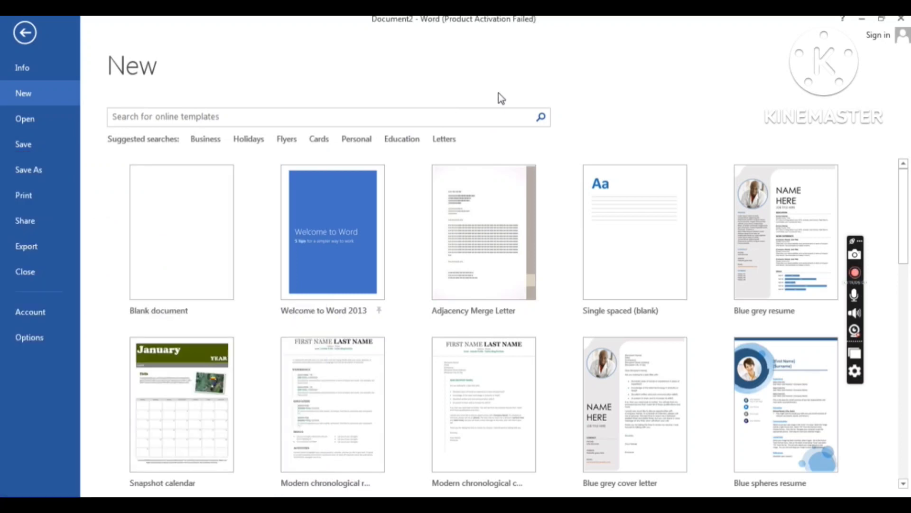
Step: Create a new document from the Blank document template
click(204, 234)
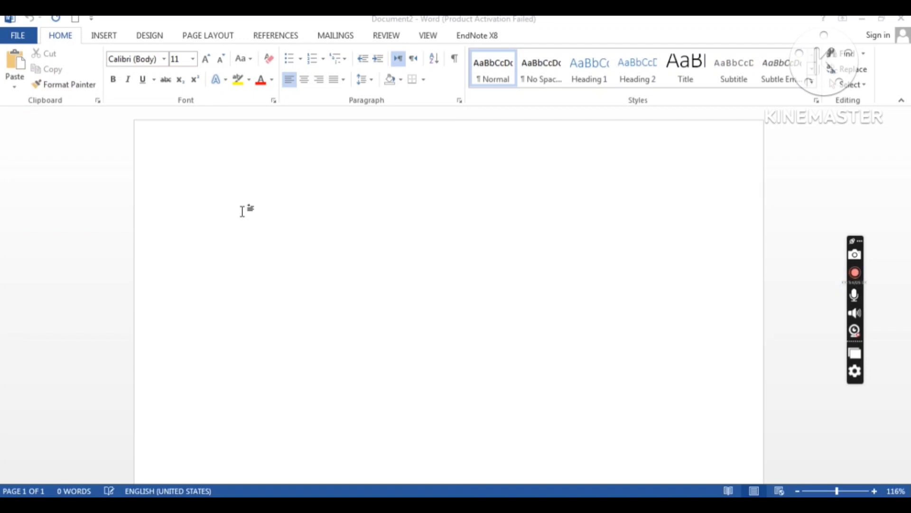
click(884, 418)
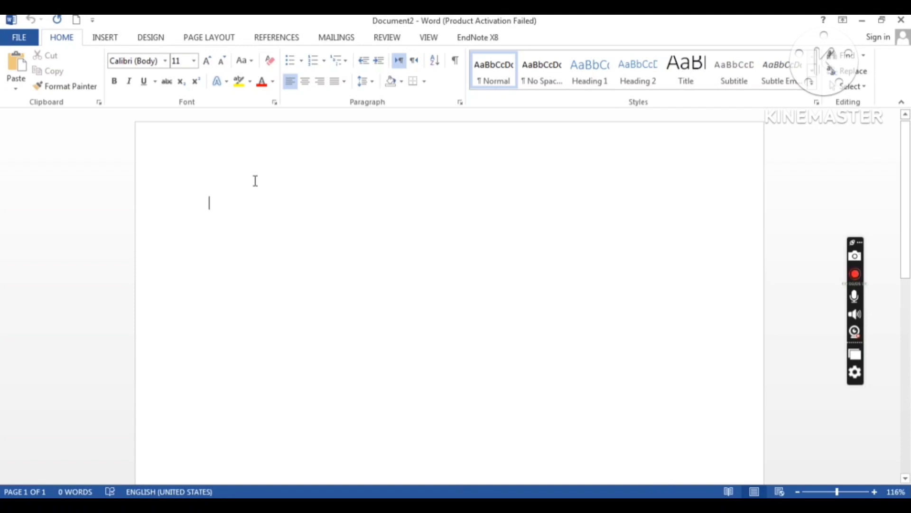
Step: Generate two paragraphs of sample text with =rand(2)
text(=ra)
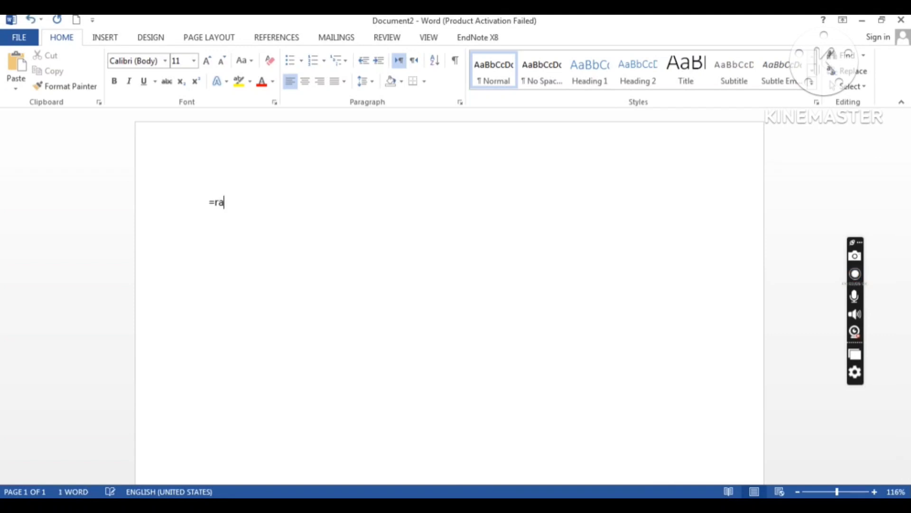
text(nd(2))
key(Return)
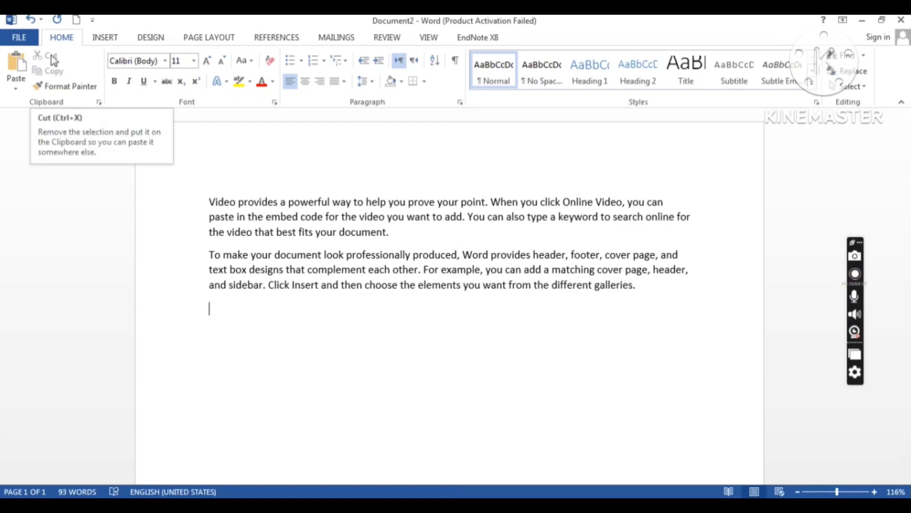
click(208, 202)
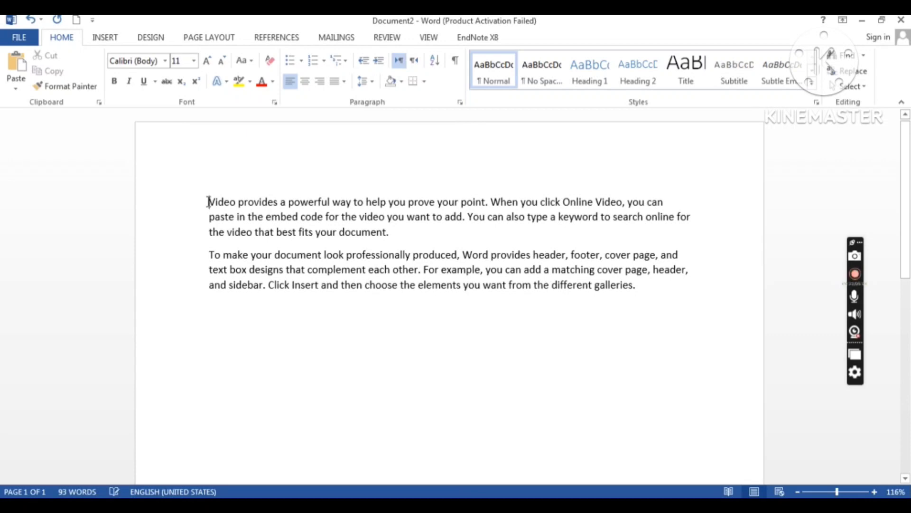
drag(212, 201, 390, 236)
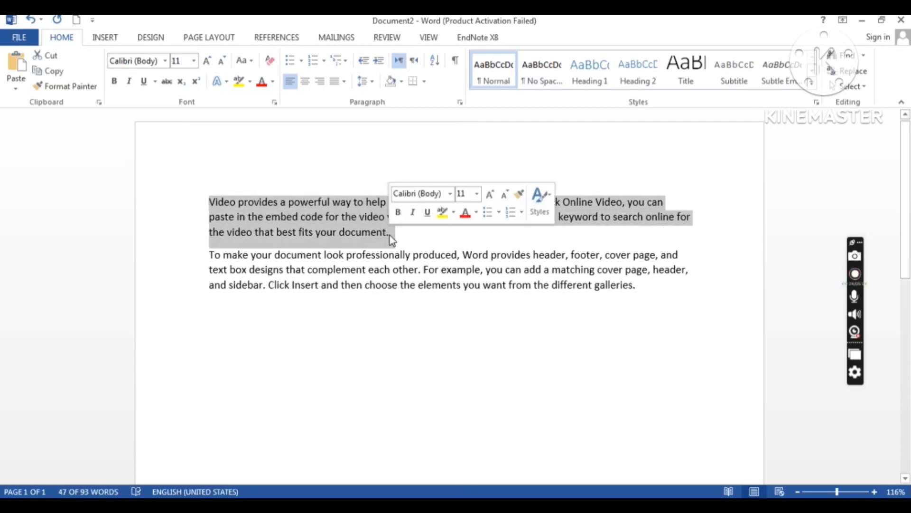
click(53, 71)
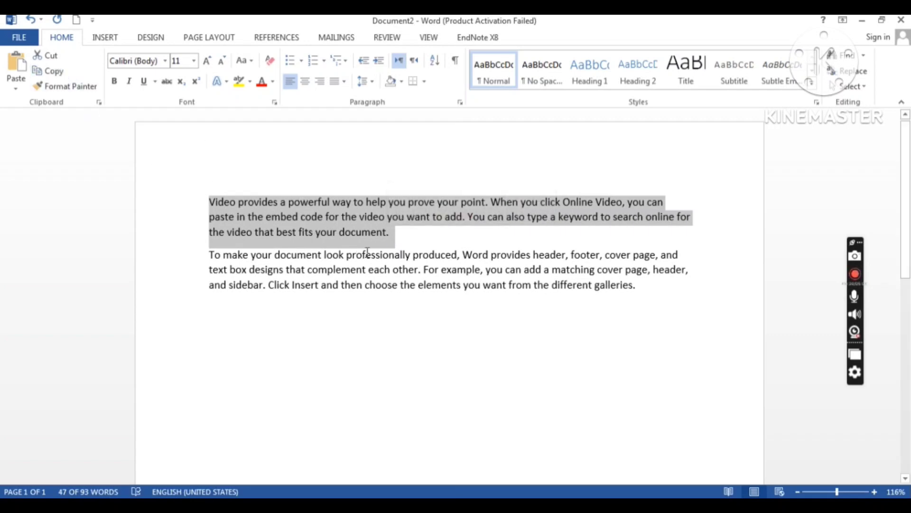
click(640, 290)
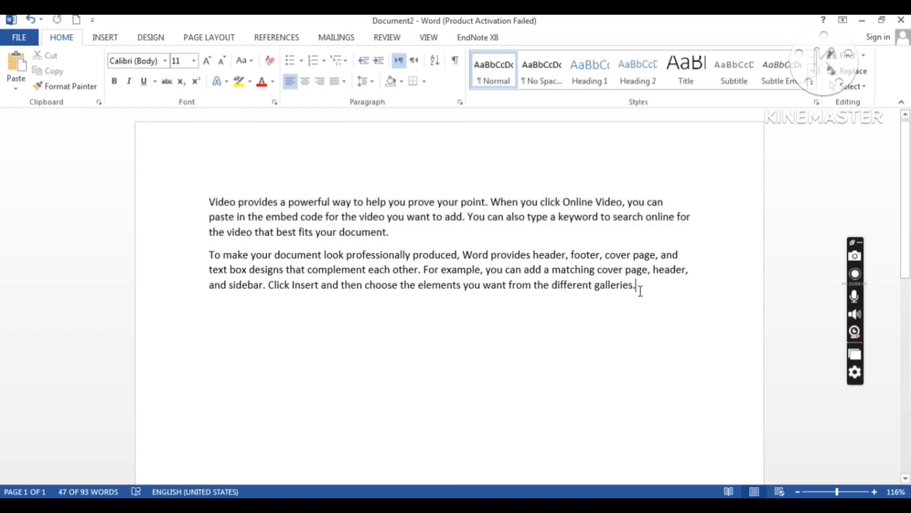
key(Return)
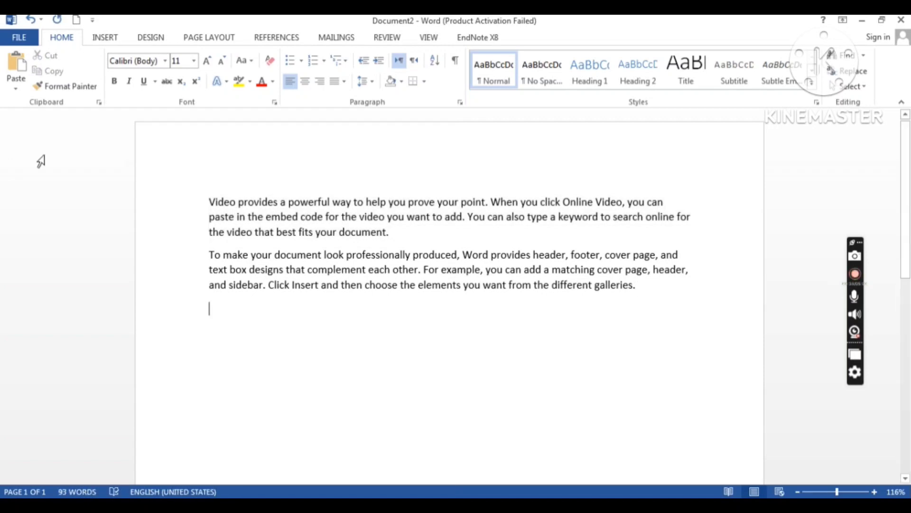
click(21, 79)
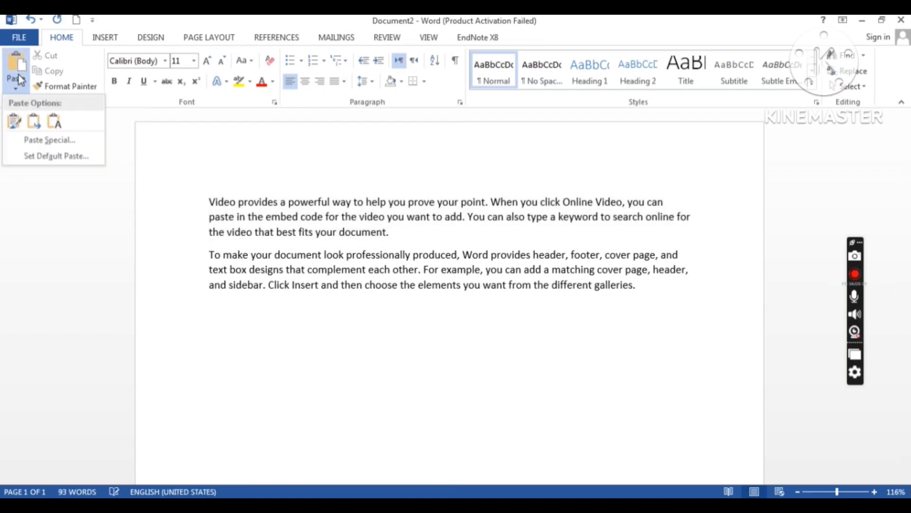
click(14, 122)
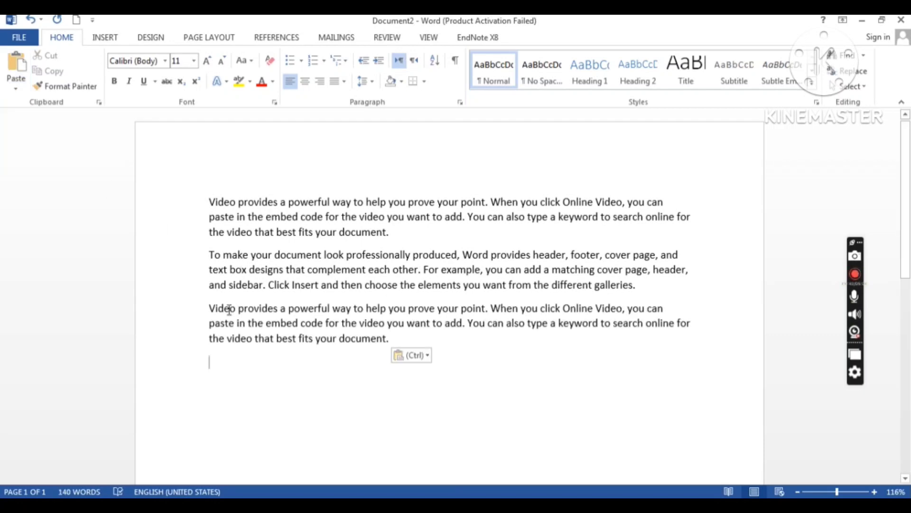
drag(211, 309, 391, 340)
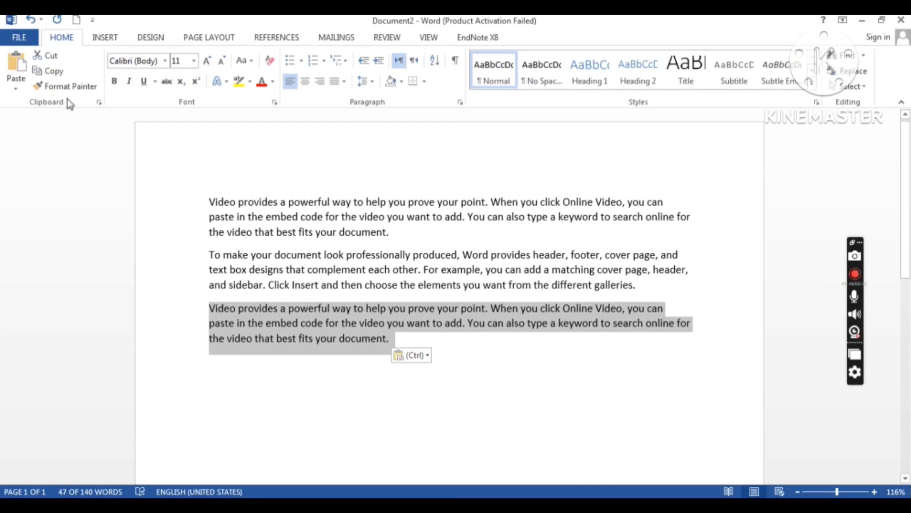
click(52, 57)
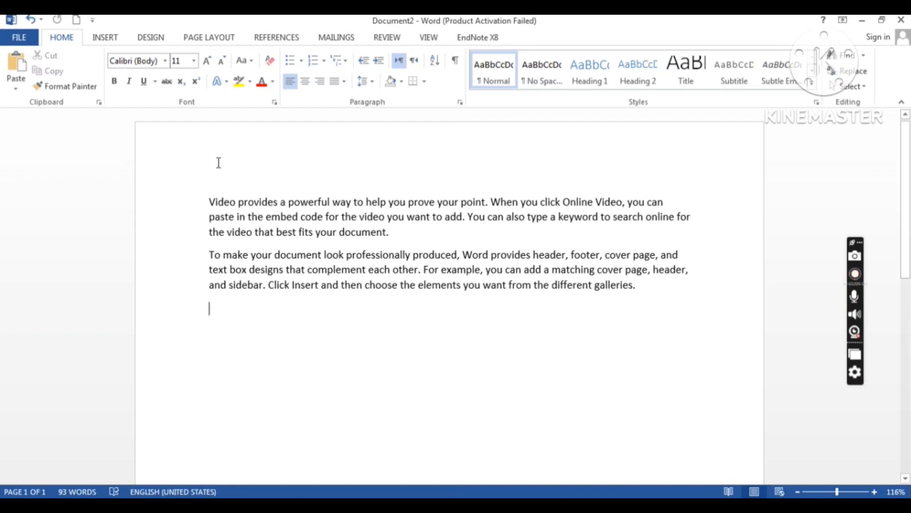
Step: Select the first paragraph and change its font to Times New Roman
drag(210, 202, 395, 229)
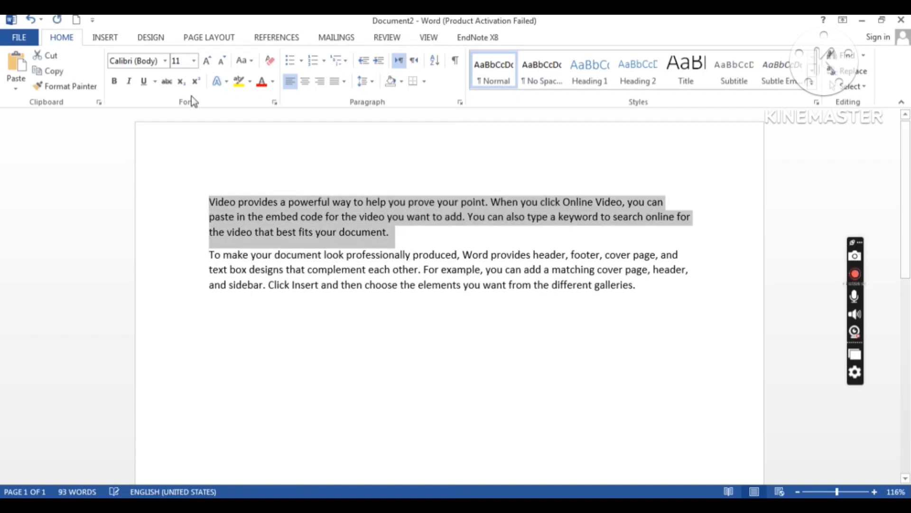
click(166, 61)
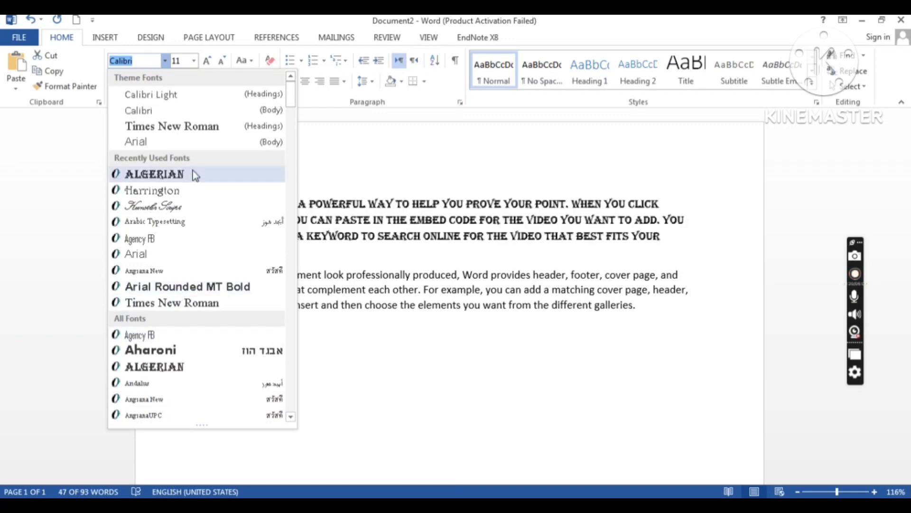
click(185, 128)
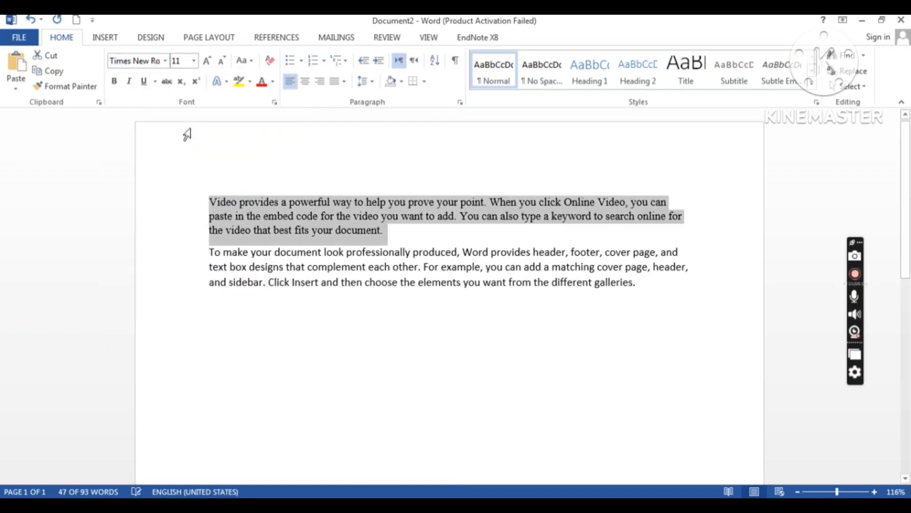
click(194, 61)
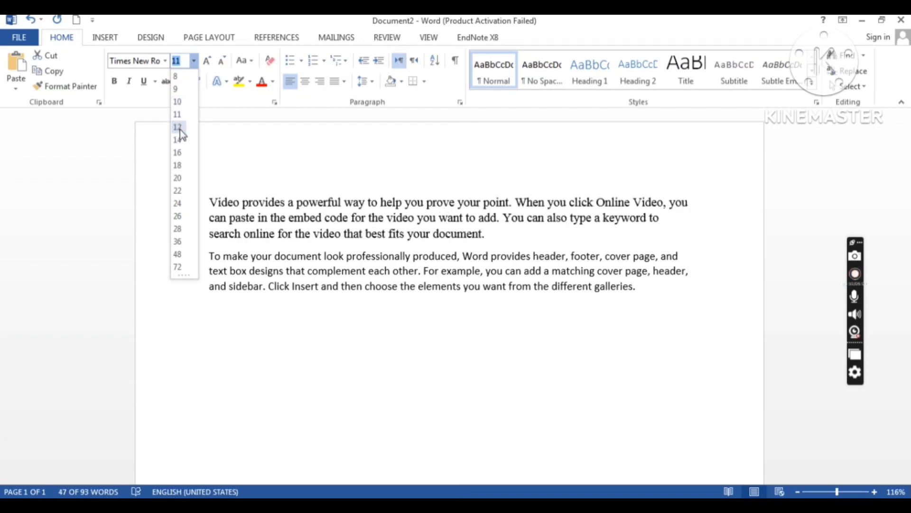
Step: Set the first paragraph to 14 pt, trying Grow and Shrink Font before returning to 14
click(177, 149)
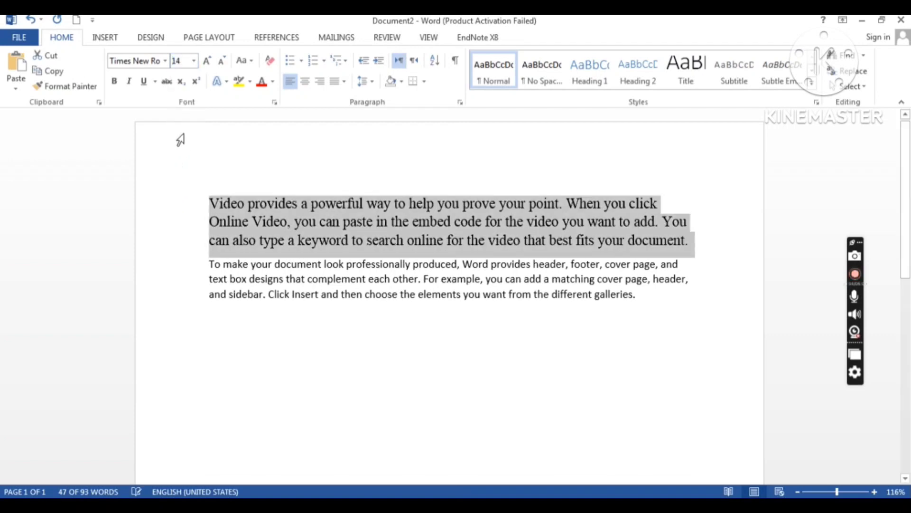
click(206, 63)
click(205, 63)
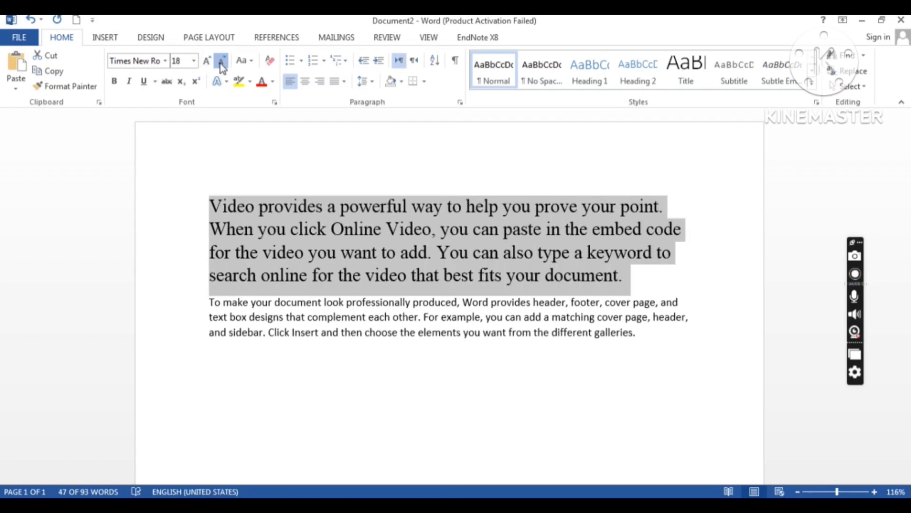
click(220, 64)
click(221, 63)
click(207, 64)
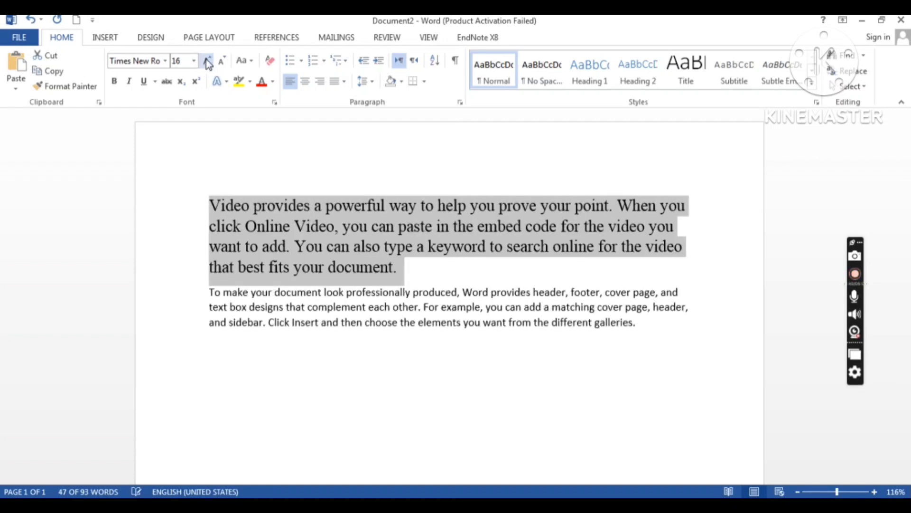
click(208, 64)
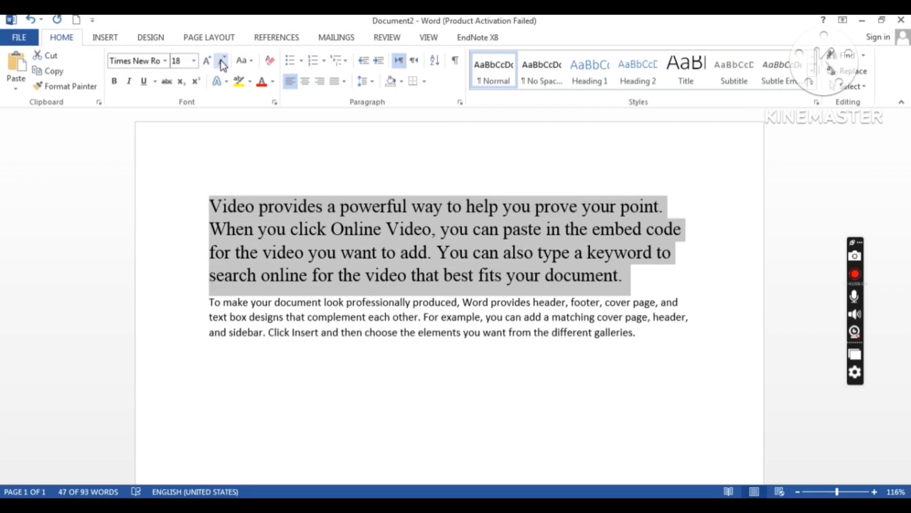
click(222, 64)
click(221, 64)
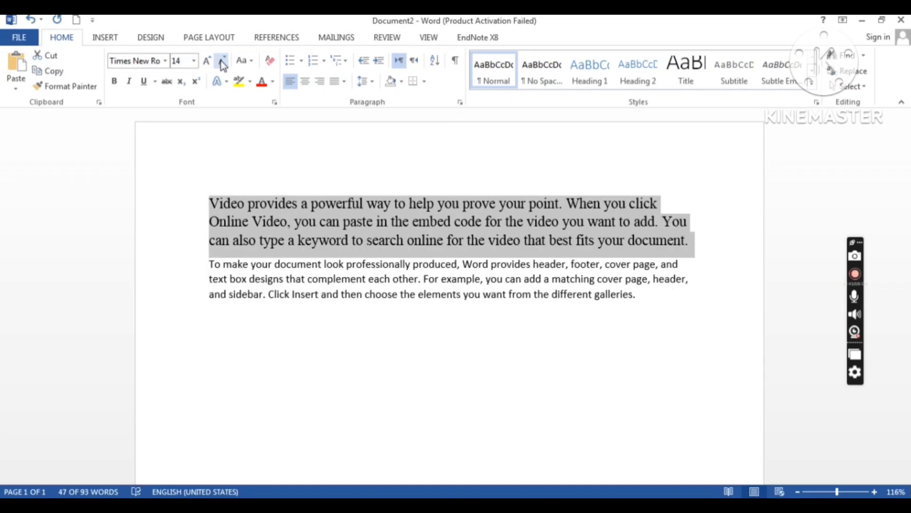
click(252, 62)
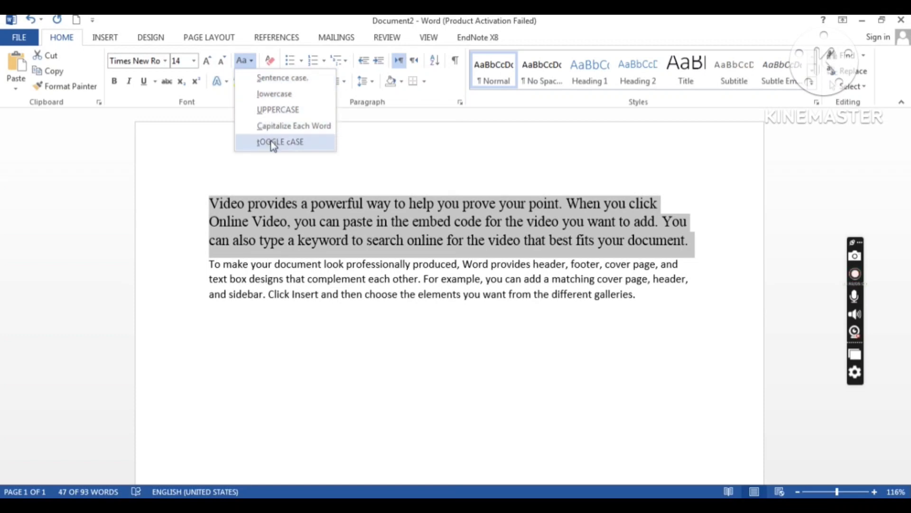
Step: Cycle the first paragraph through lowercase, UPPERCASE, Capitalize Each Word and tOGGLE cASE
click(271, 93)
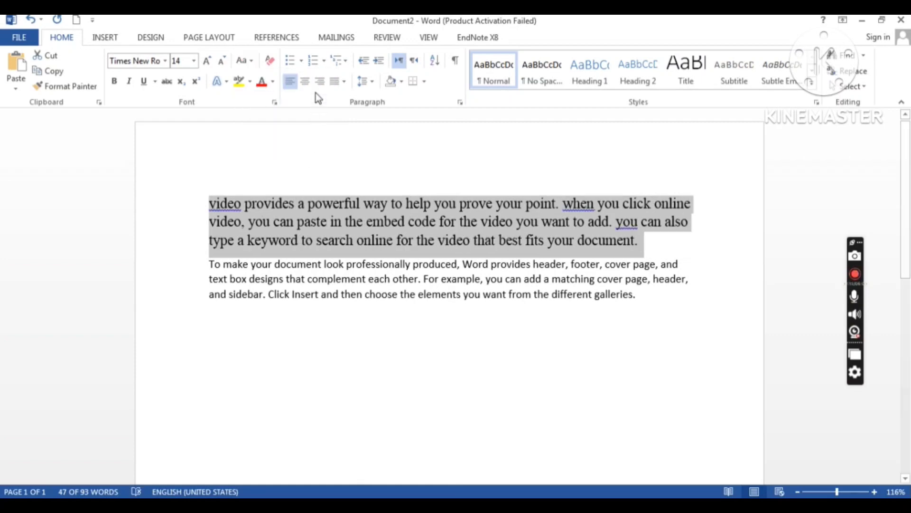
click(249, 64)
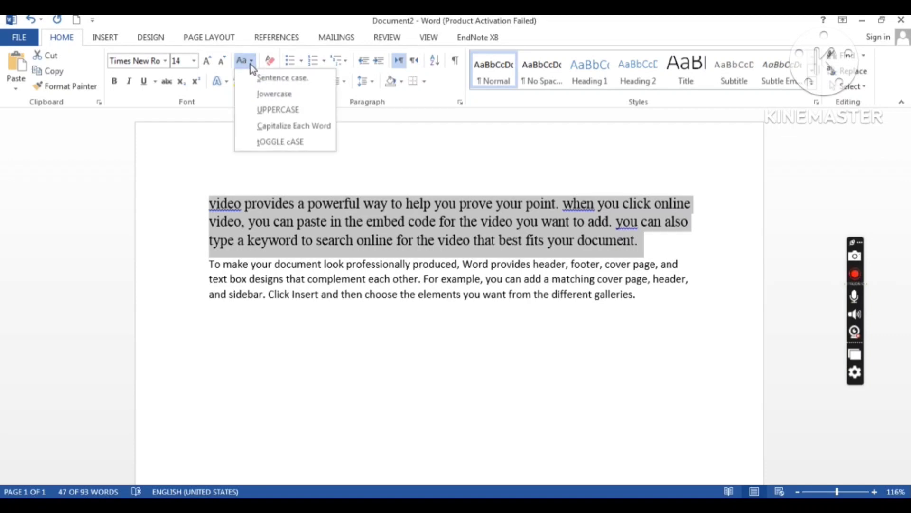
click(267, 112)
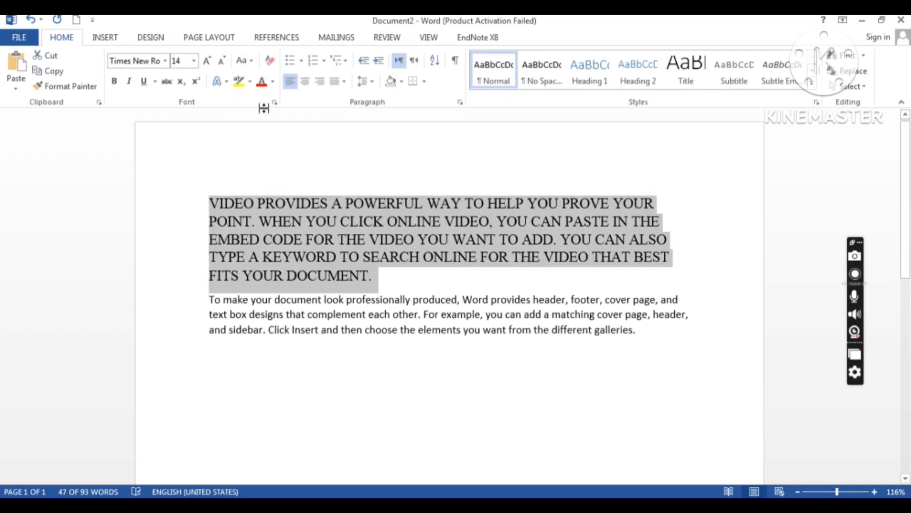
click(252, 62)
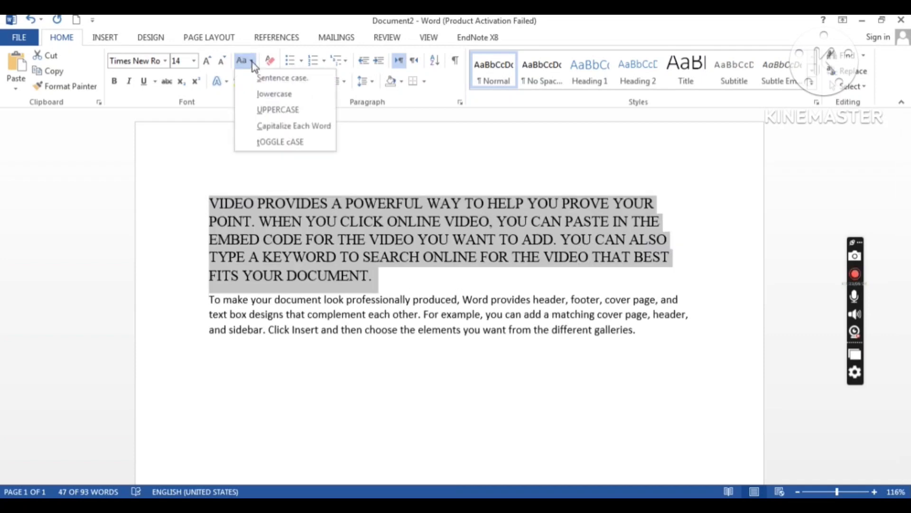
click(269, 127)
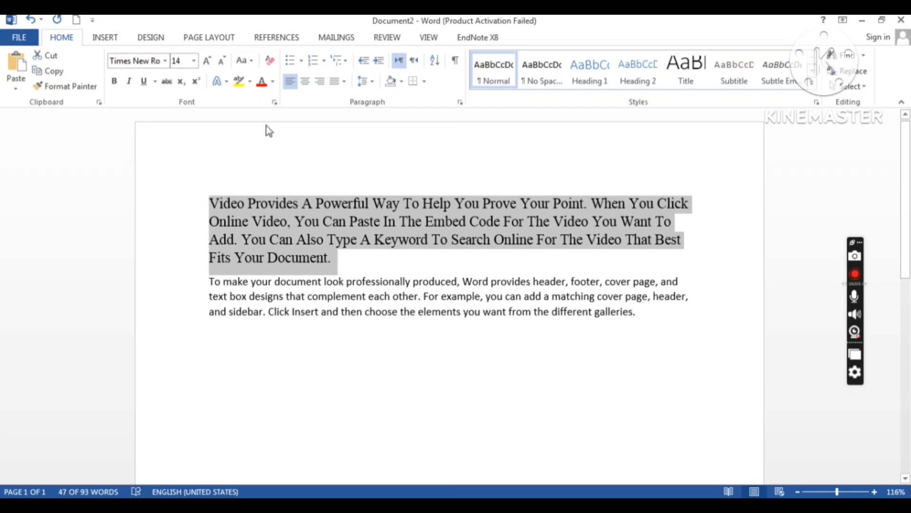
click(246, 60)
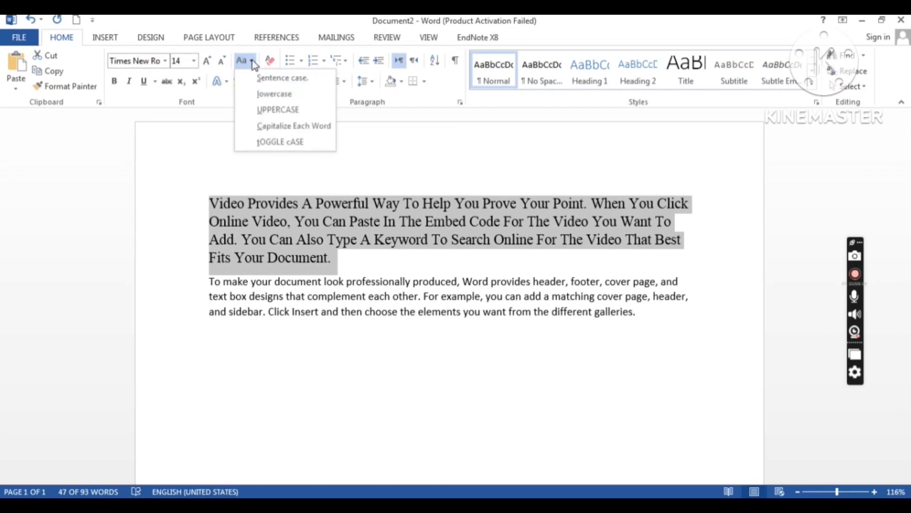
click(275, 142)
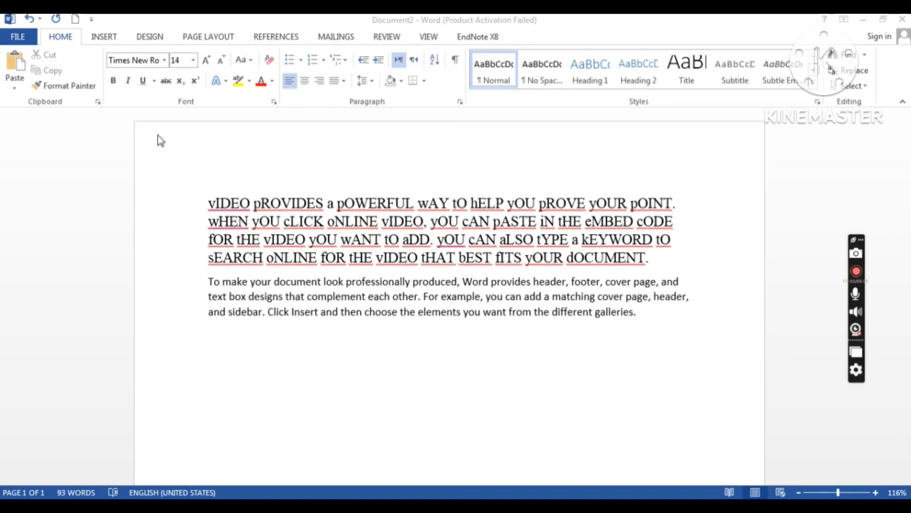
Step: Undo the tOGGLE cASE change to restore Capitalize Each Word, then reselect the paragraph
click(193, 198)
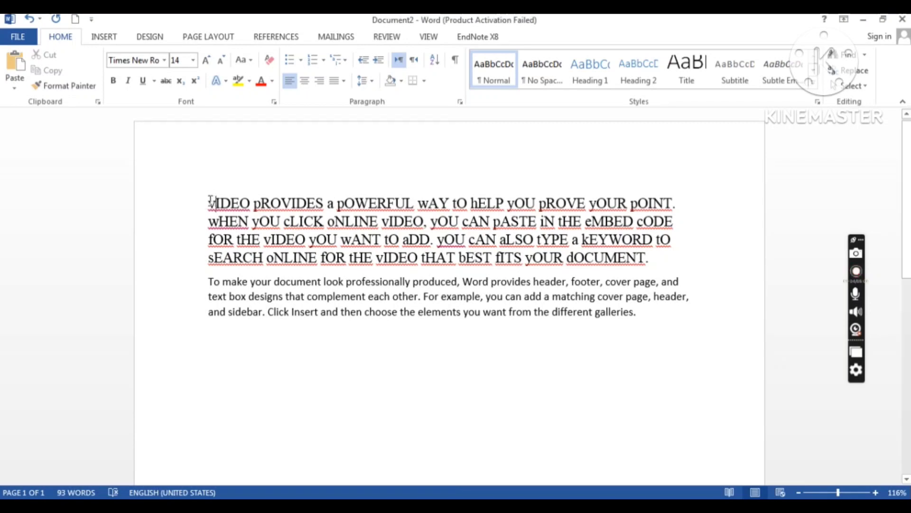
drag(212, 203, 651, 267)
key(ctrl+z)
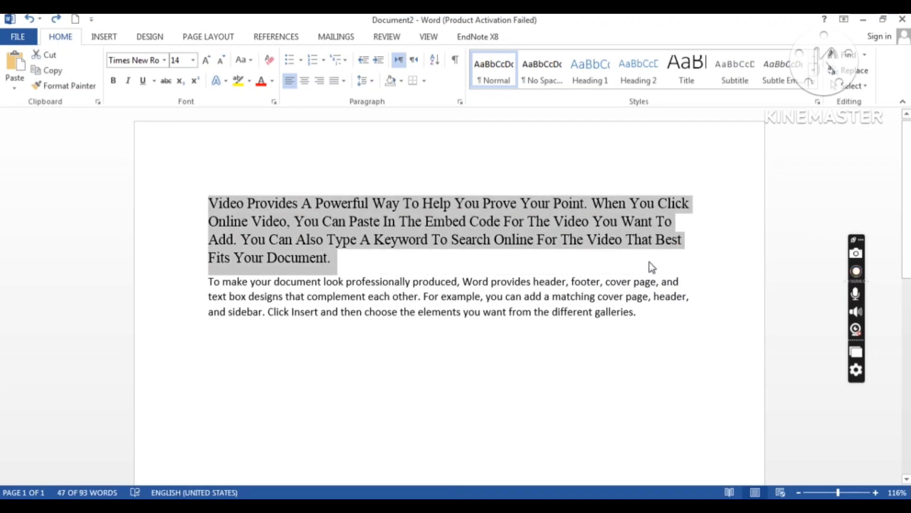
click(405, 260)
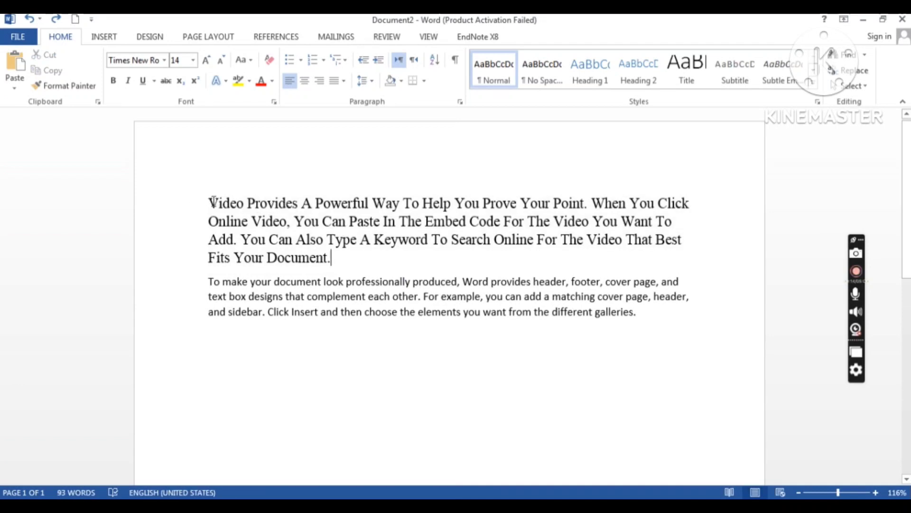
drag(209, 202, 332, 259)
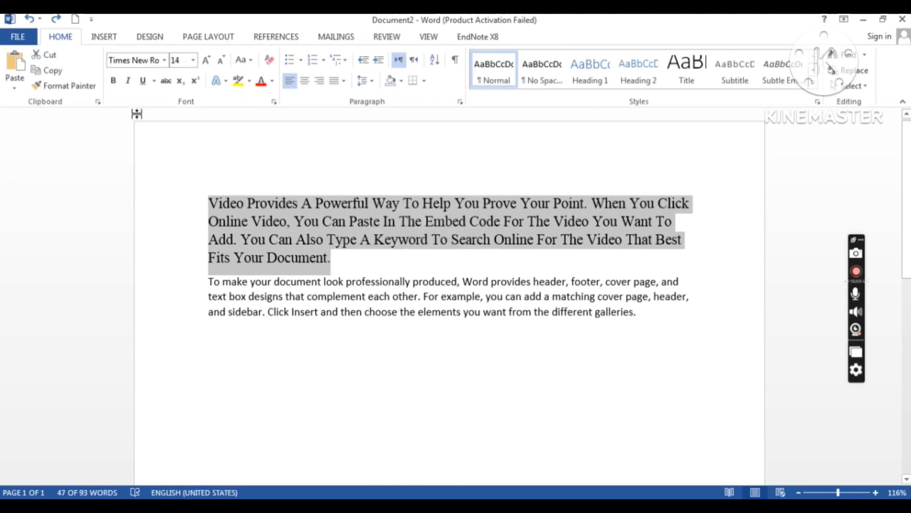
Step: Apply Bold, Italic and Underline to the selected first paragraph
click(114, 81)
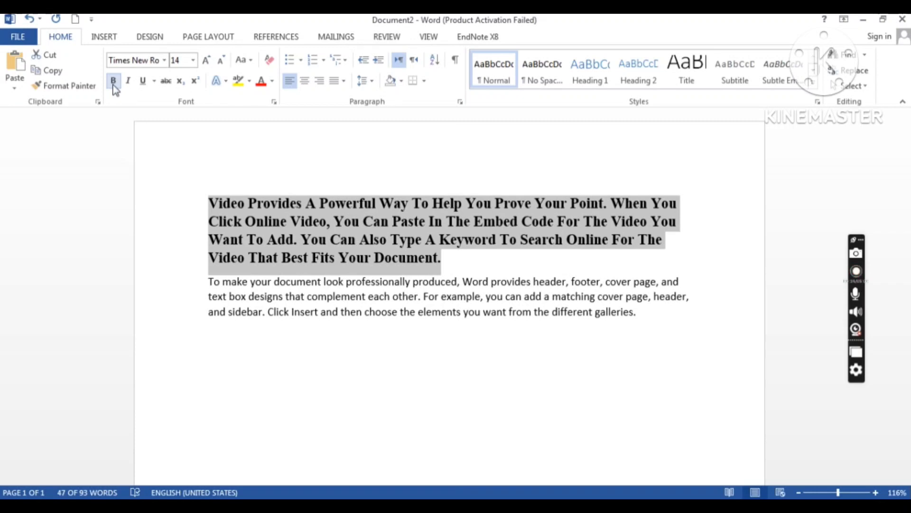
click(131, 86)
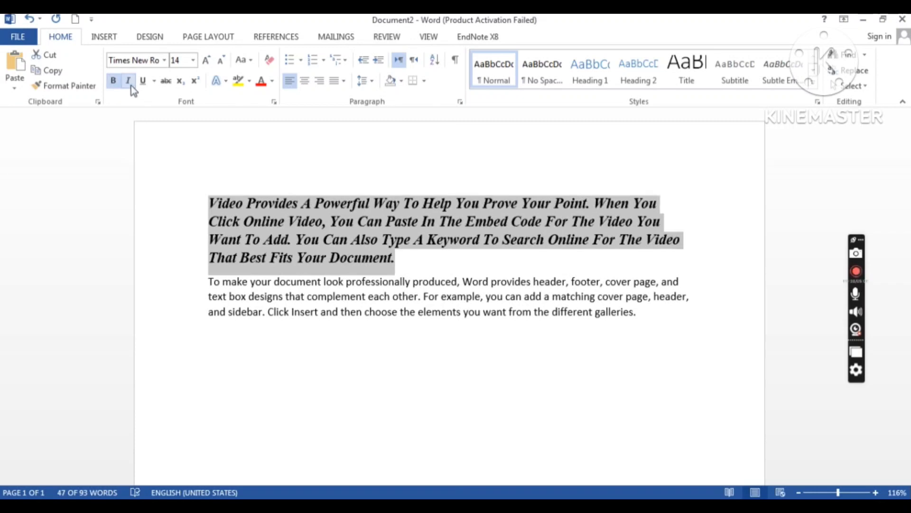
click(143, 85)
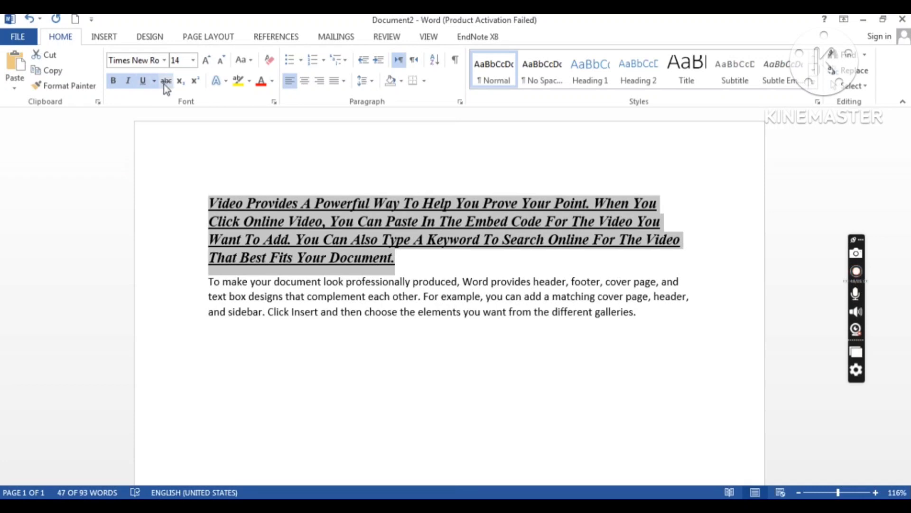
Step: Add strikethrough, then undo it along with the underline, italic and bold
click(166, 81)
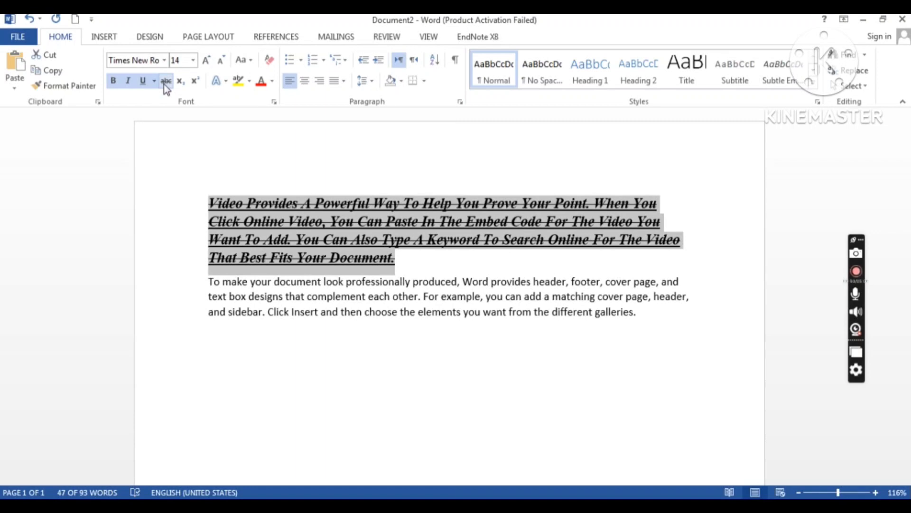
click(341, 204)
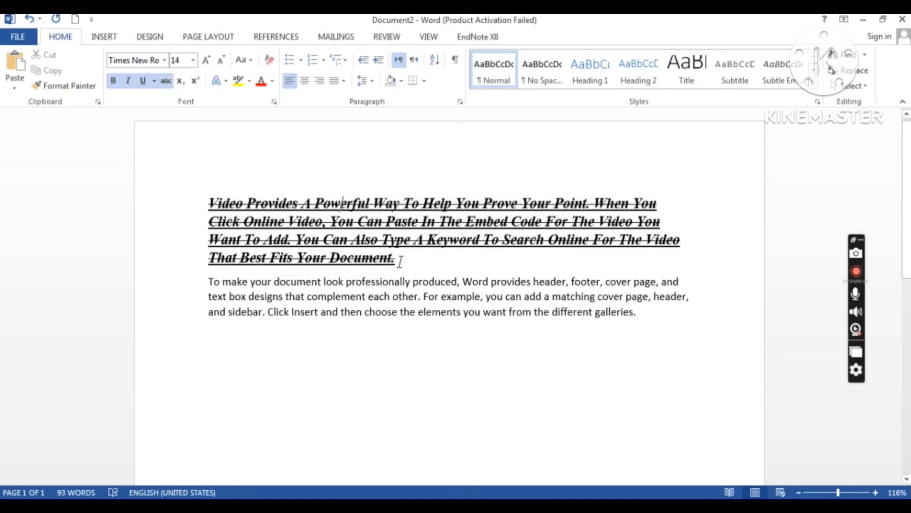
key(ctrl+z)
key(ctrl+z)
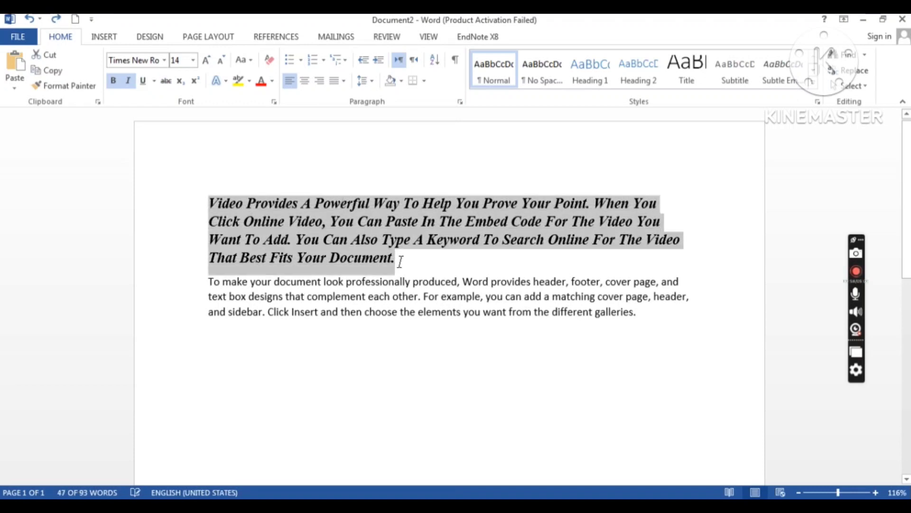
key(ctrl+z)
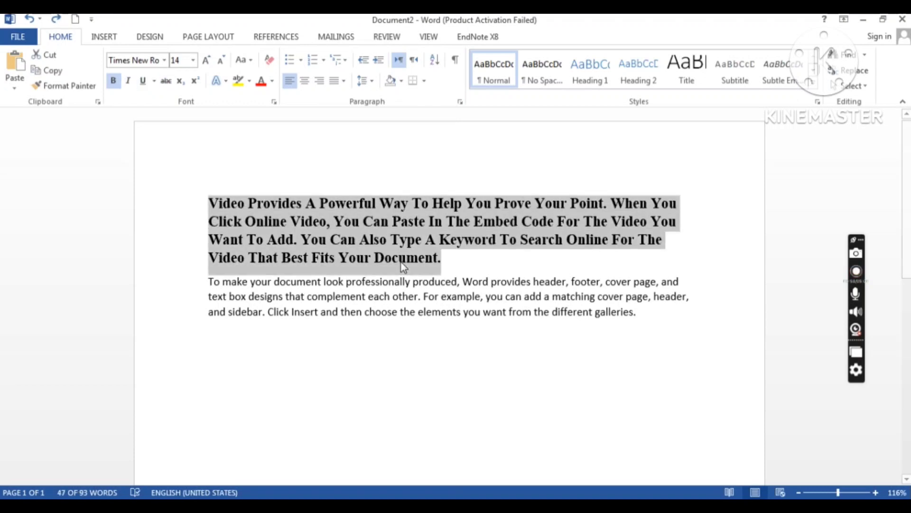
key(ctrl+z)
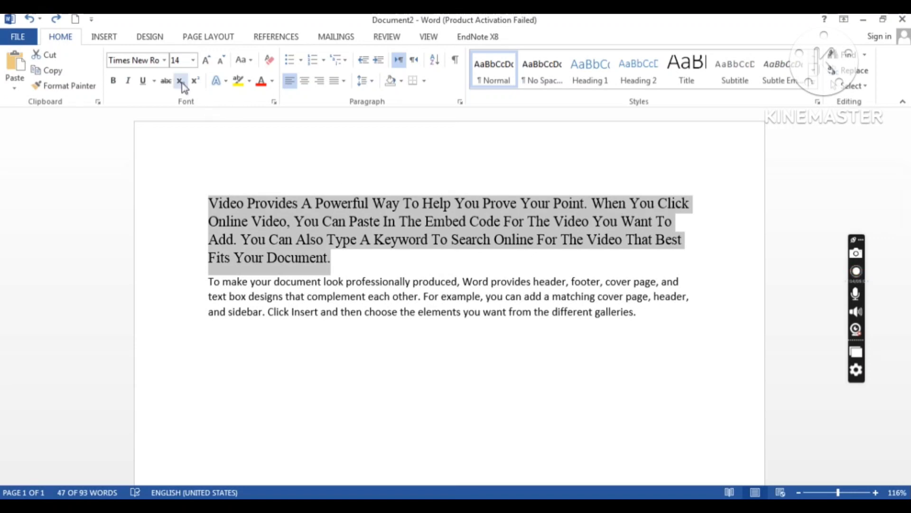
Step: Type H2O on a new line below the last paragraph and make the 2 subscript
click(661, 313)
key(Return)
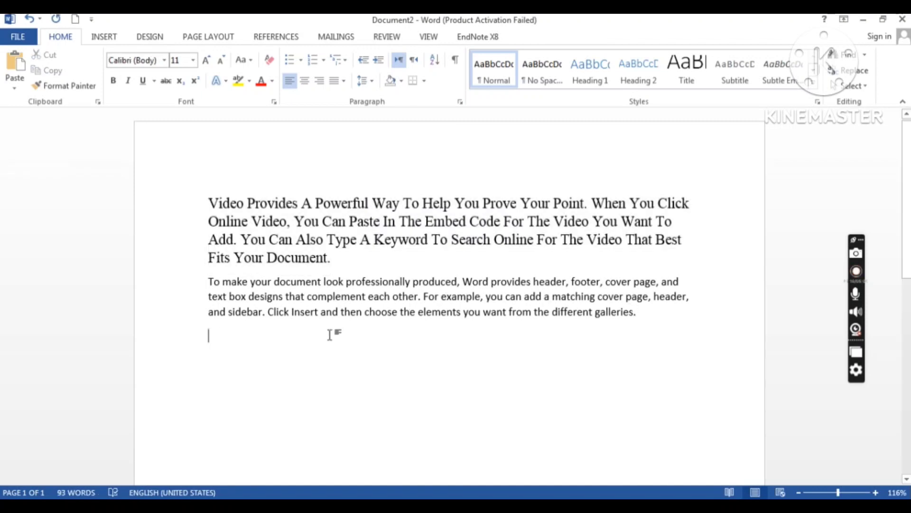
text(H2))
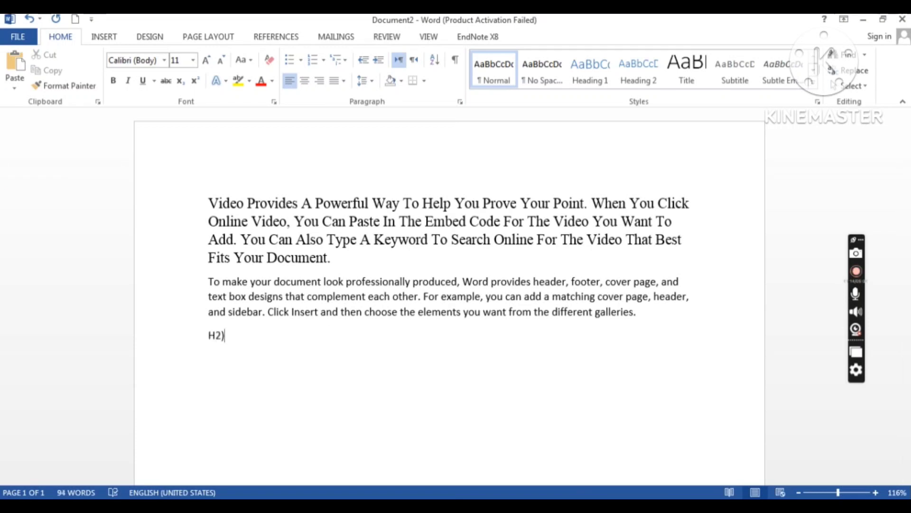
key(BackSpace)
text(O)
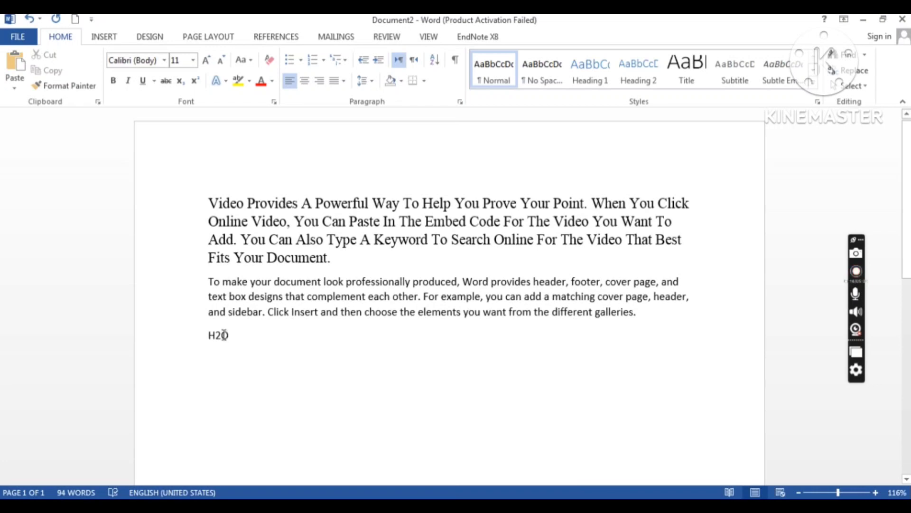
drag(214, 335, 222, 335)
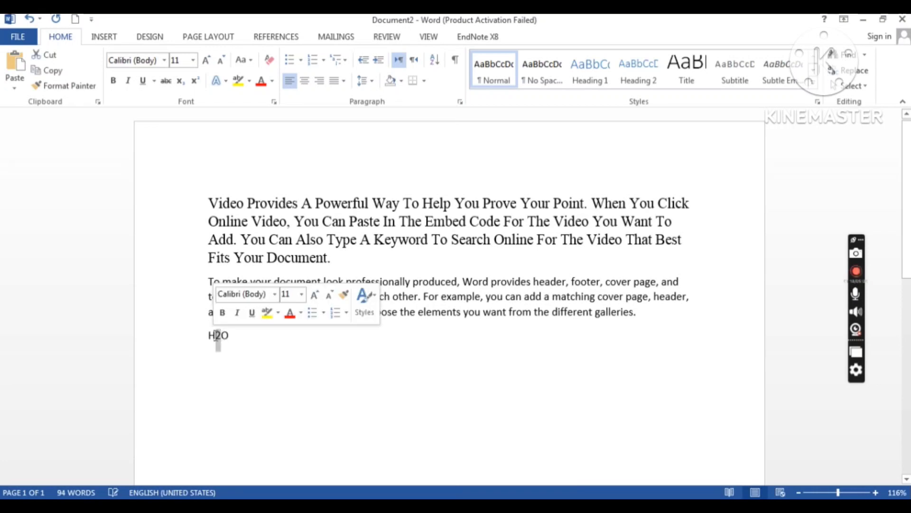
click(183, 84)
click(248, 332)
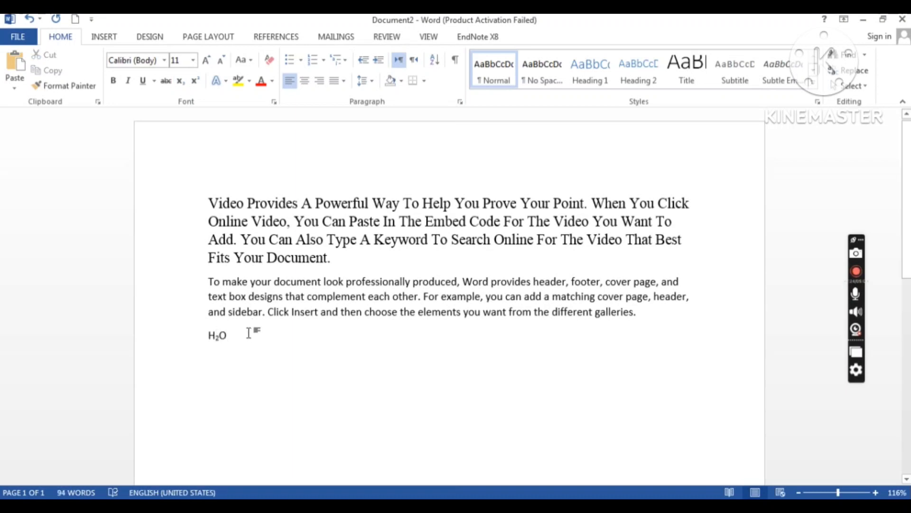
key(Return)
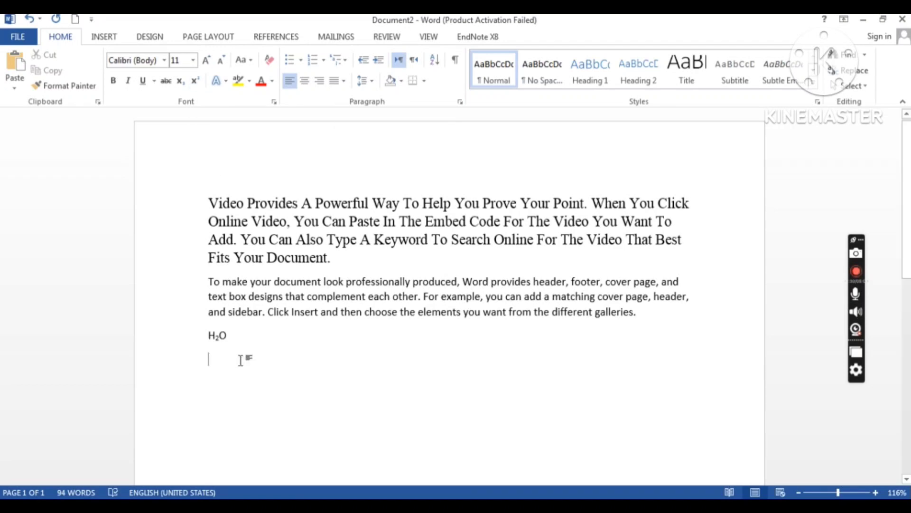
Step: Type A2+B2 and make both 2s superscript
text(A2)
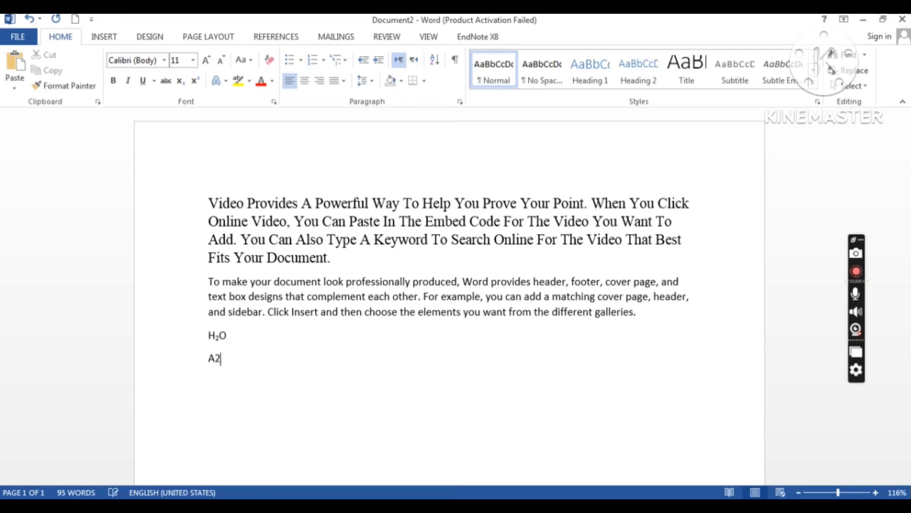
text(+B2)
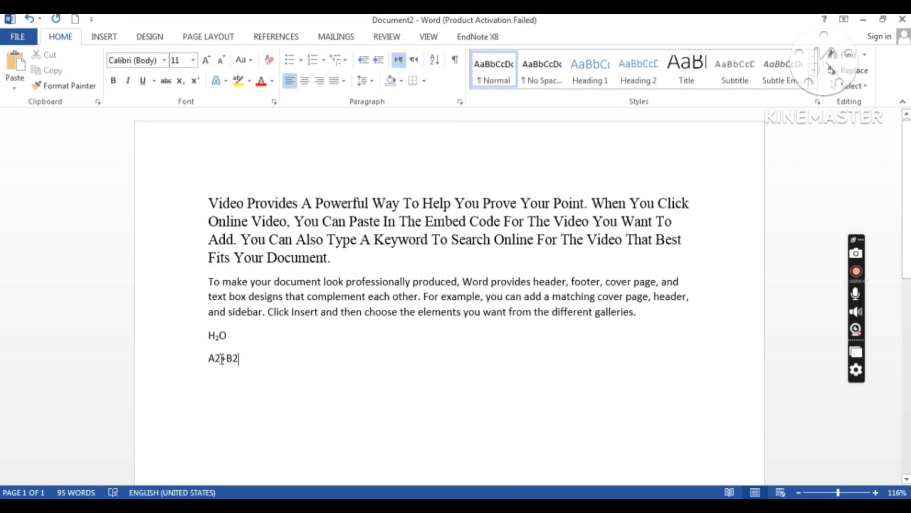
drag(221, 358, 214, 365)
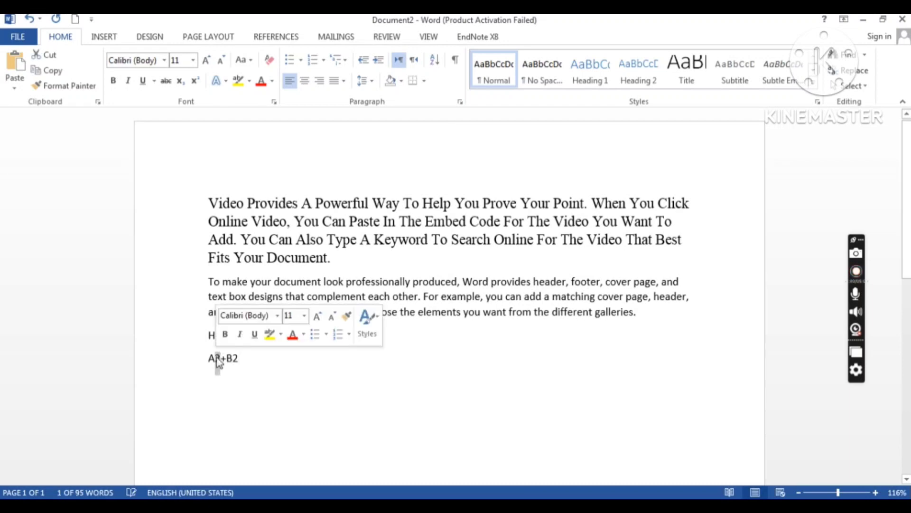
click(195, 80)
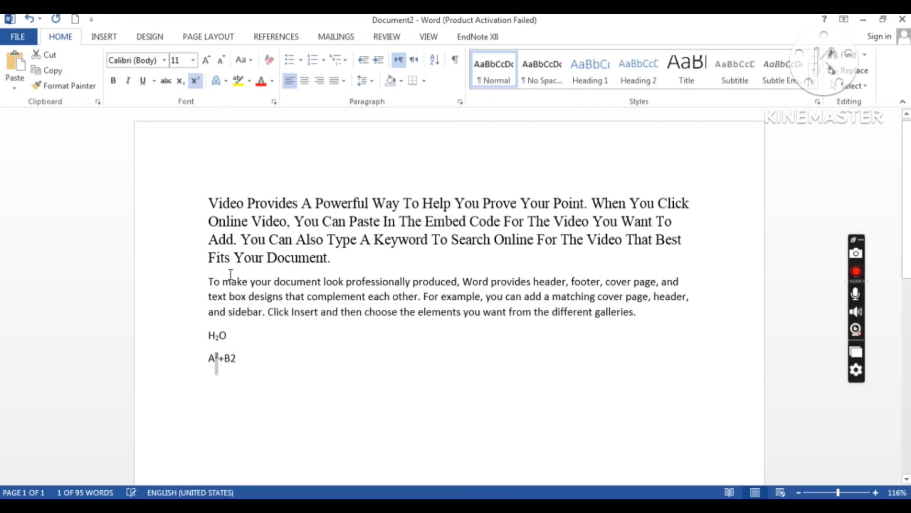
drag(238, 359, 231, 360)
click(194, 81)
Step: Select the whole first paragraph and bring up the Text Effects gallery
click(230, 203)
drag(206, 204, 340, 259)
click(226, 81)
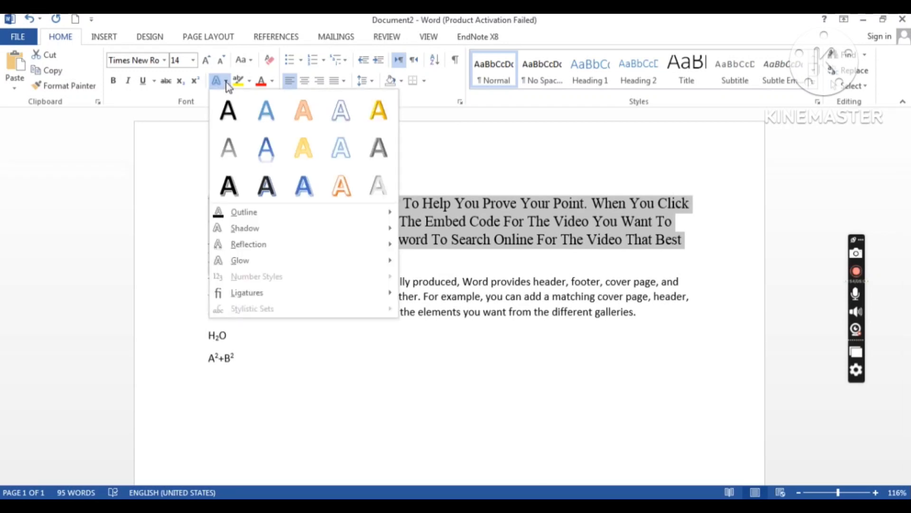
click(303, 117)
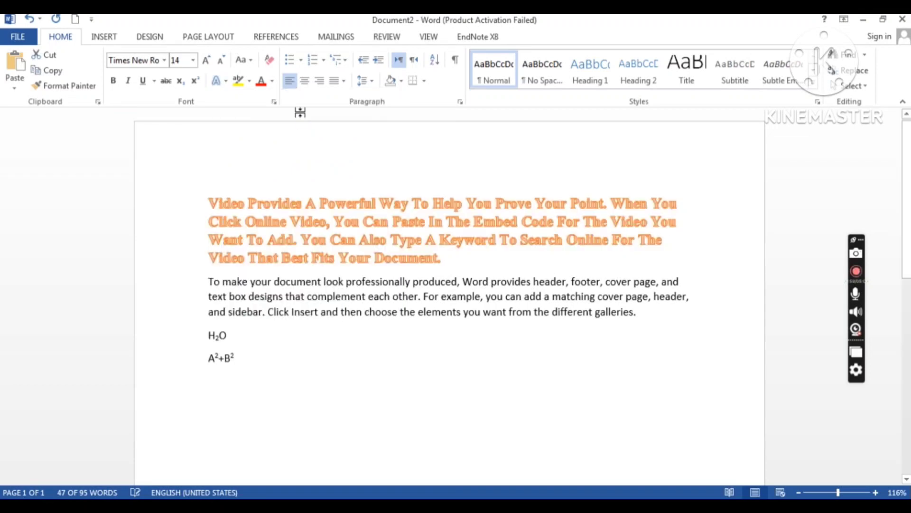
click(311, 211)
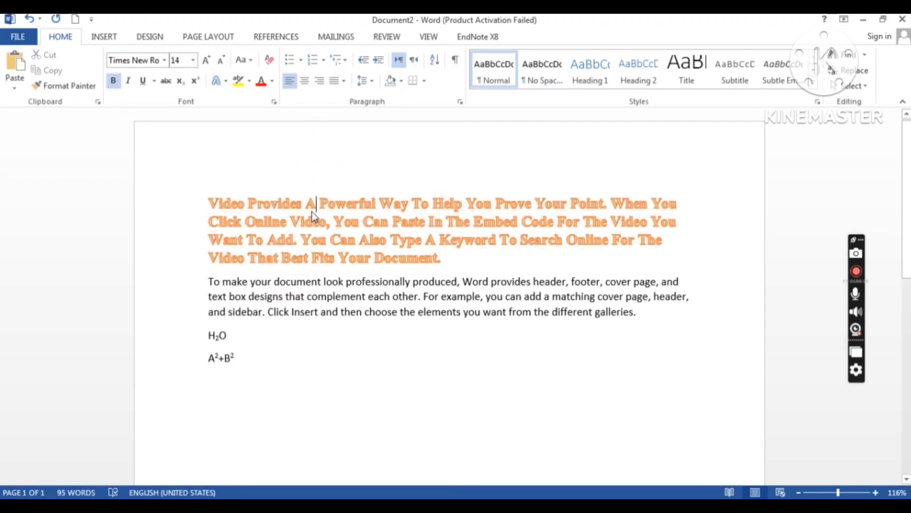
key(ctrl+z)
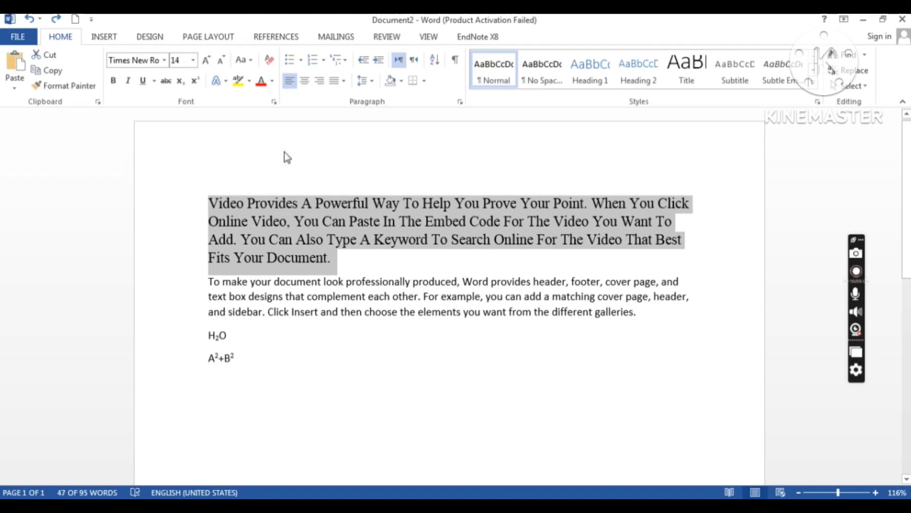
Step: Highlight the first paragraph in yellow and color its text a light theme color
click(250, 81)
click(242, 100)
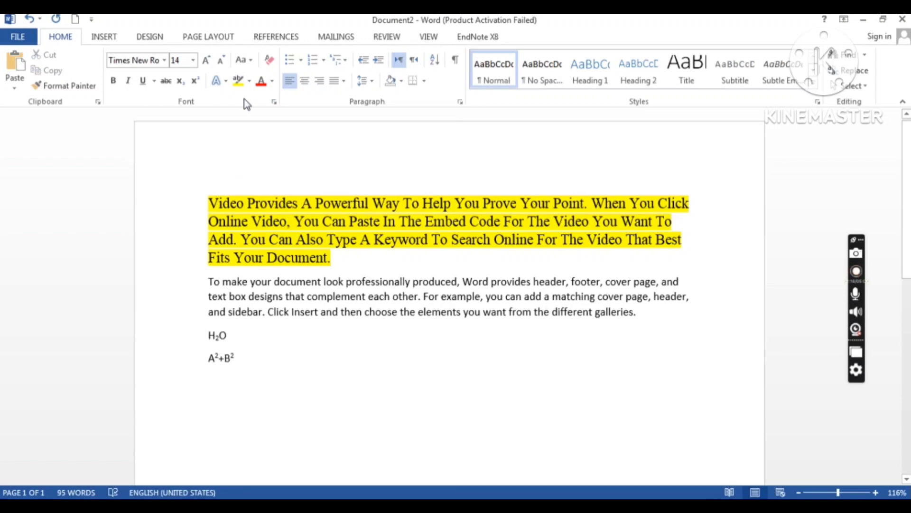
click(272, 80)
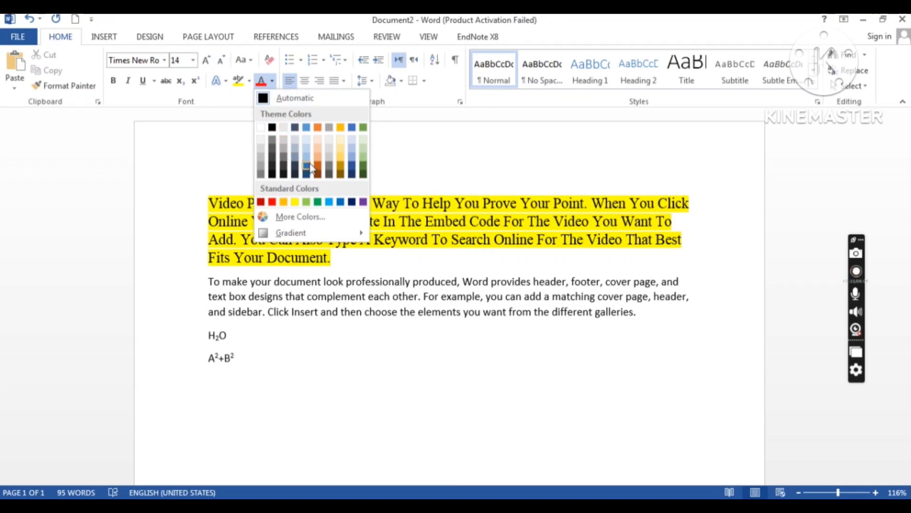
click(296, 142)
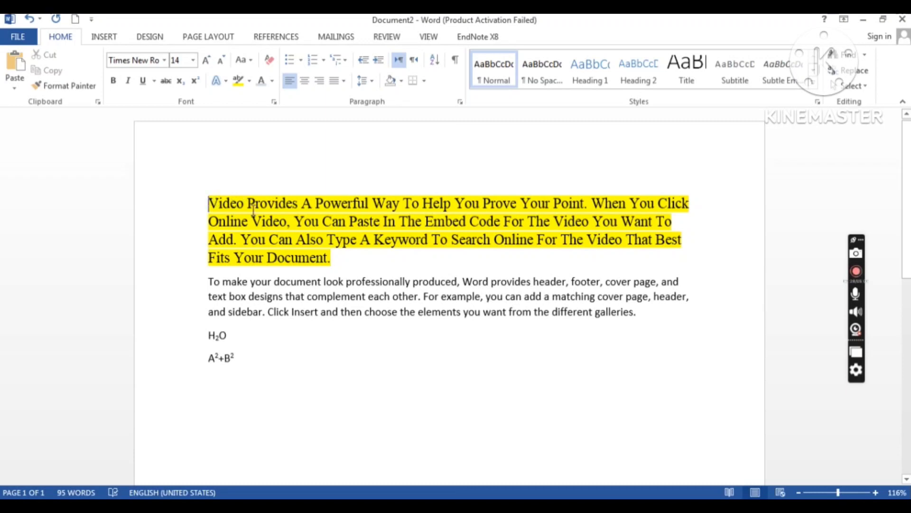
Step: Apply another theme font color, then undo the color and highlight changes and deselect
drag(209, 203, 332, 256)
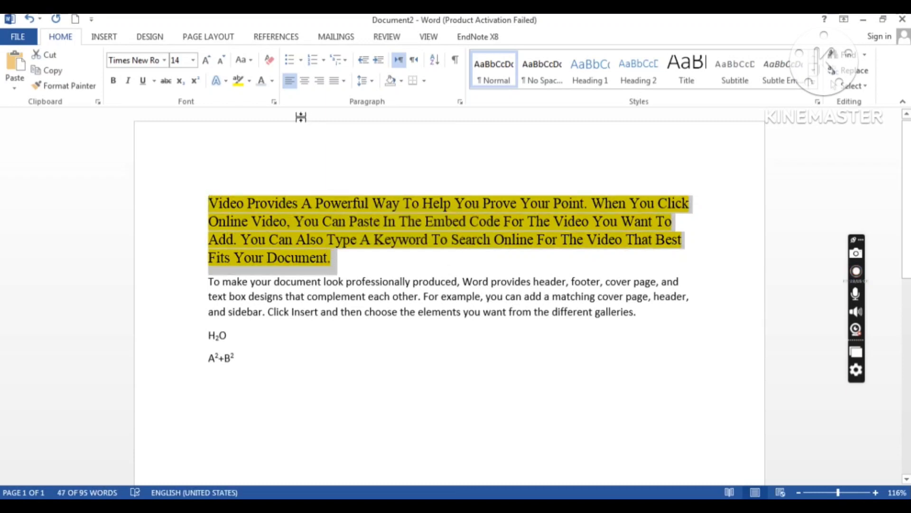
click(272, 80)
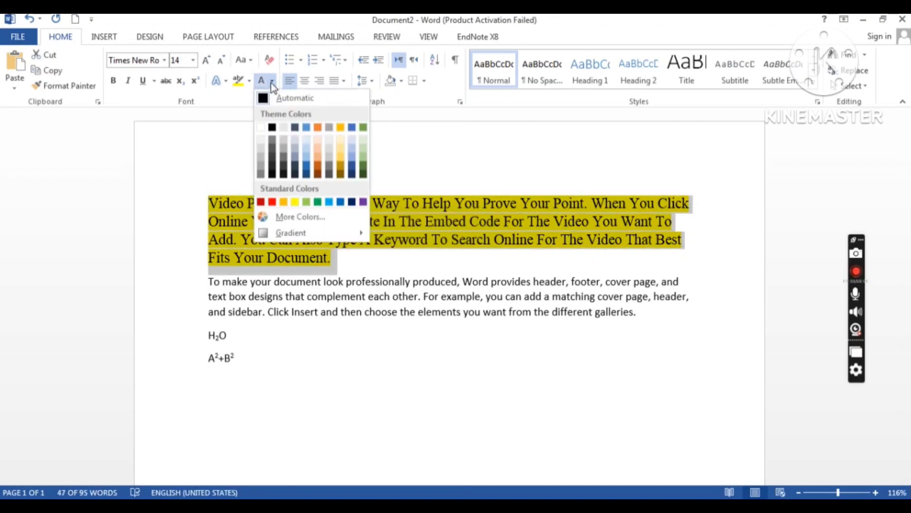
click(294, 158)
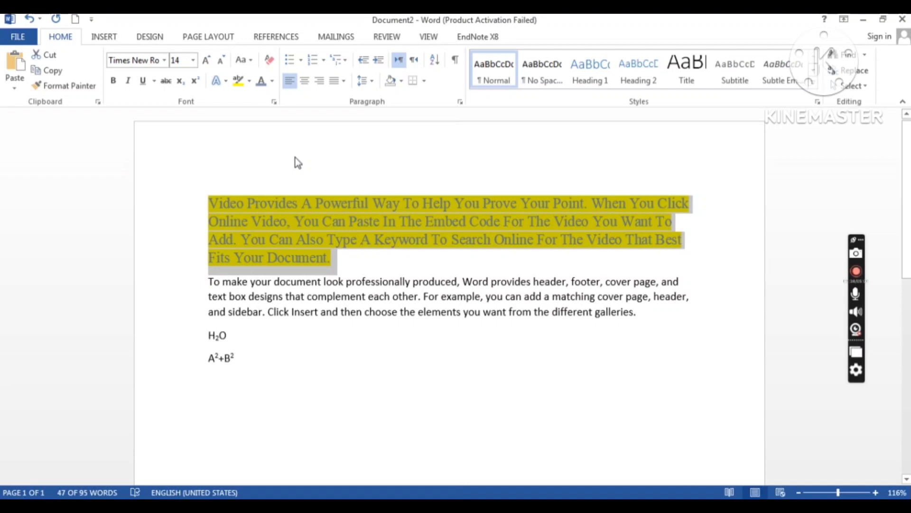
key(ctrl+z)
key(ctrl+z)
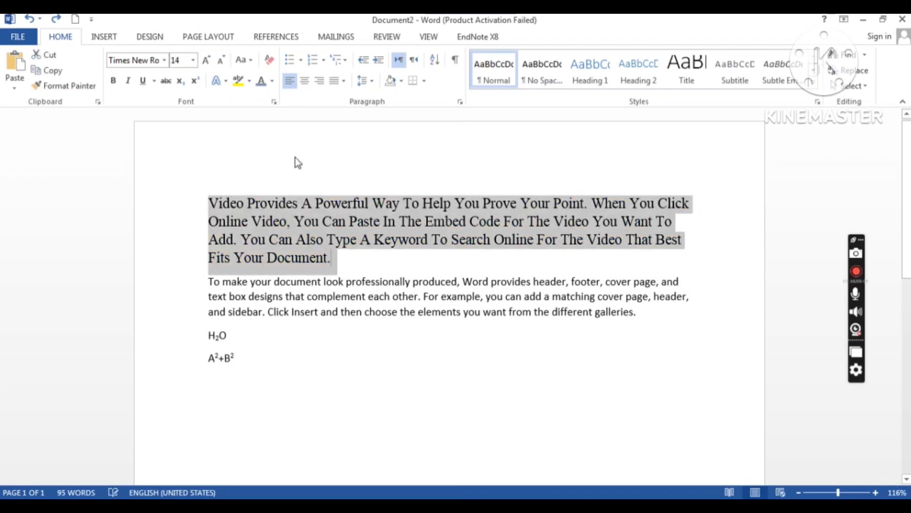
click(300, 241)
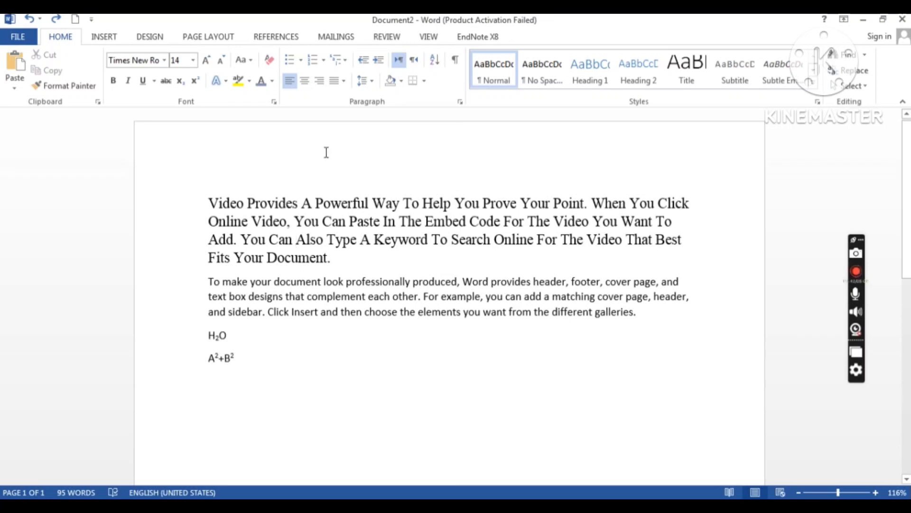
Step: Insert an empty paragraph above the first paragraph, then remove it again
click(209, 203)
key(Return)
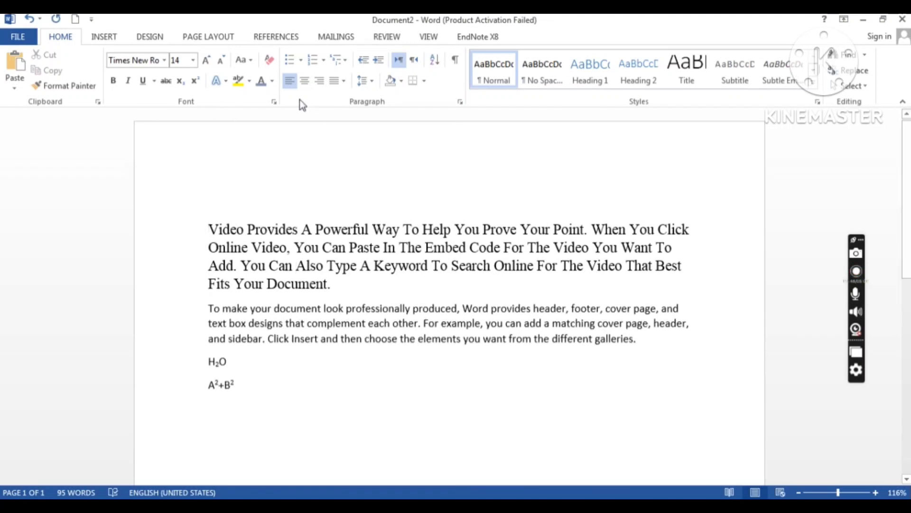
click(247, 209)
click(212, 224)
key(BackSpace)
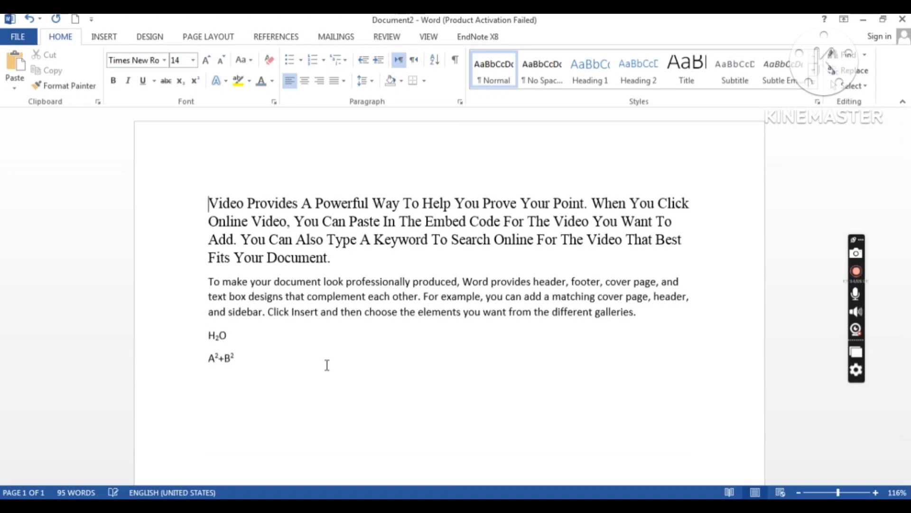
Step: Add a 'Computer' line below the second paragraph, trying centre and right before left alignment
click(636, 312)
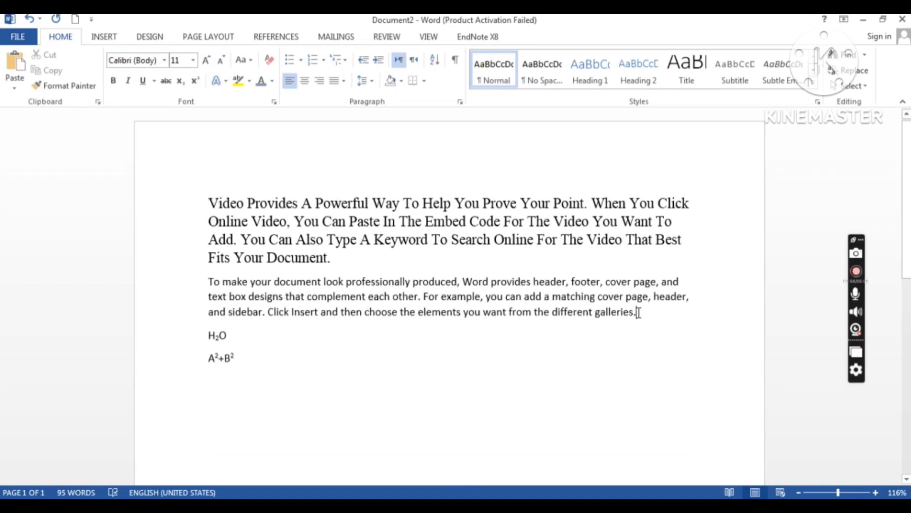
key(Return)
text(Co)
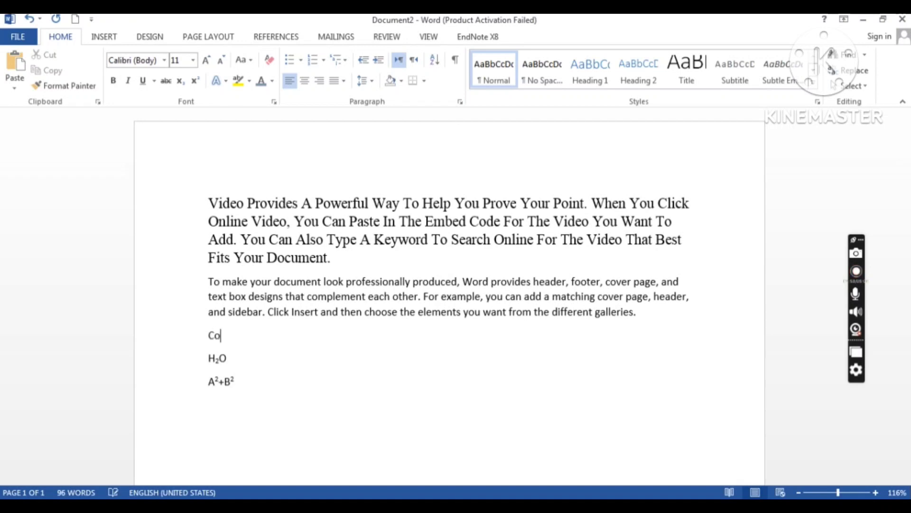
text(mputer)
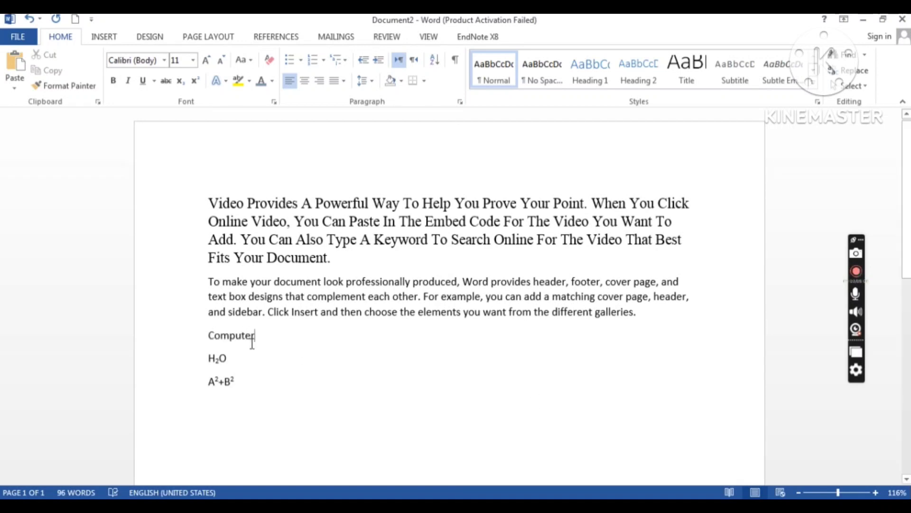
click(203, 337)
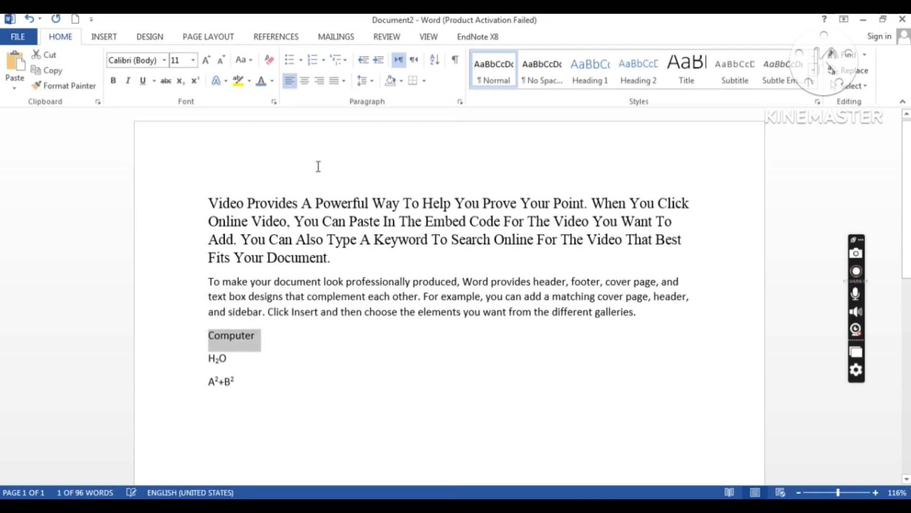
click(305, 84)
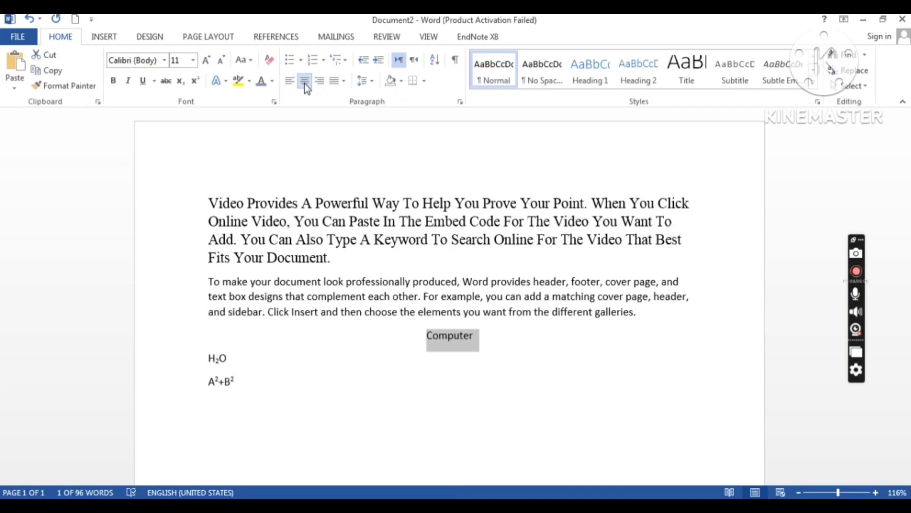
click(317, 85)
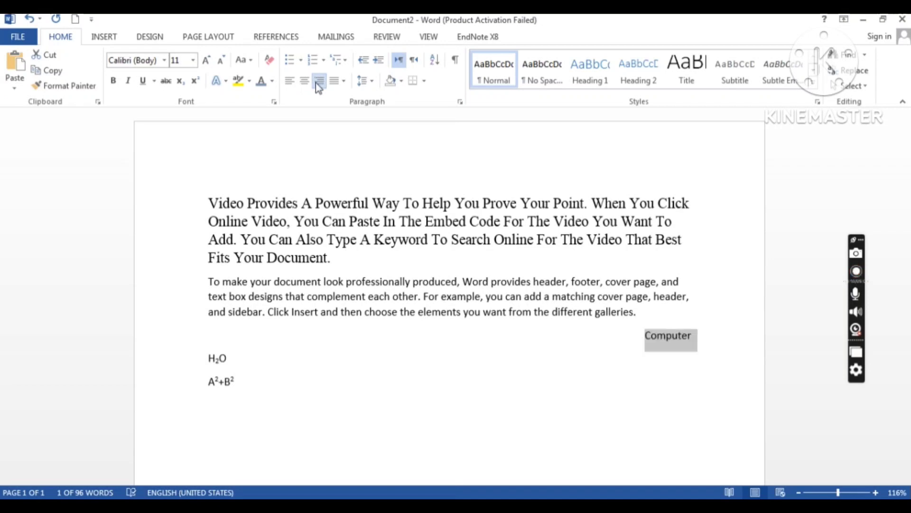
click(291, 82)
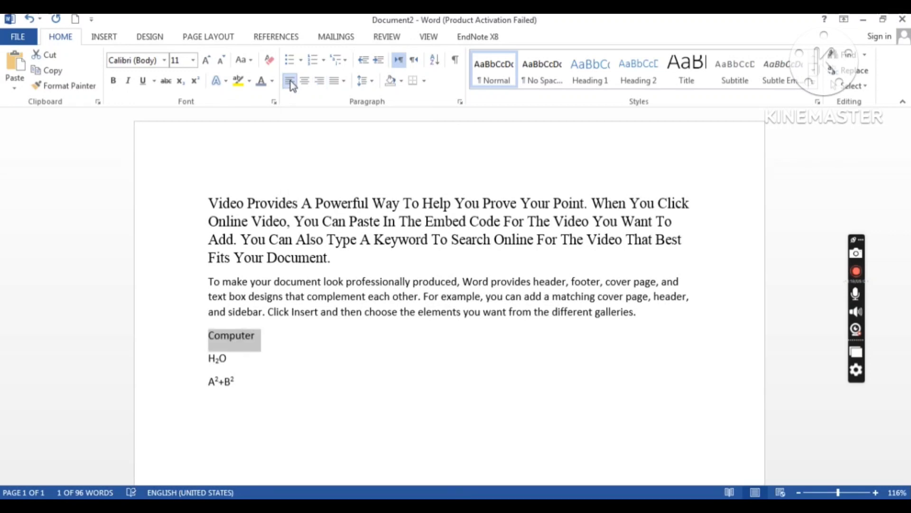
click(294, 209)
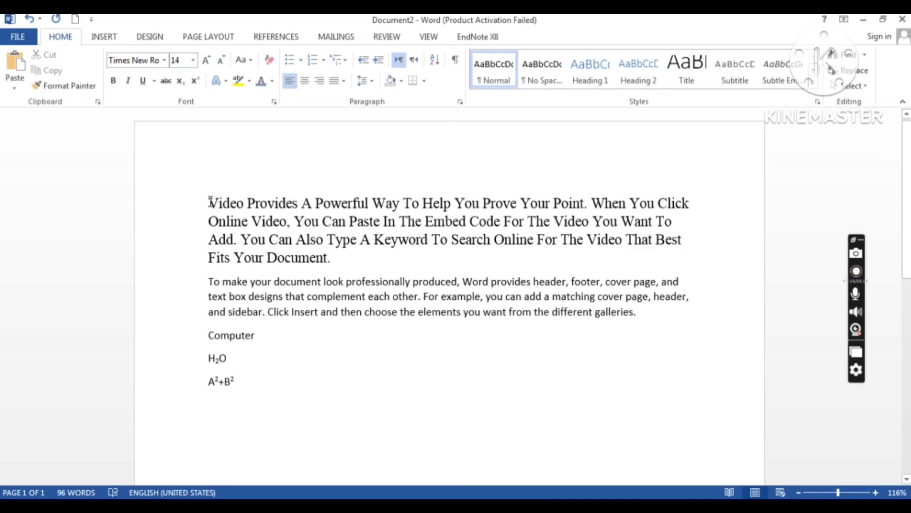
Step: Justify the first two paragraphs so they run flush to both margins
drag(210, 201, 640, 317)
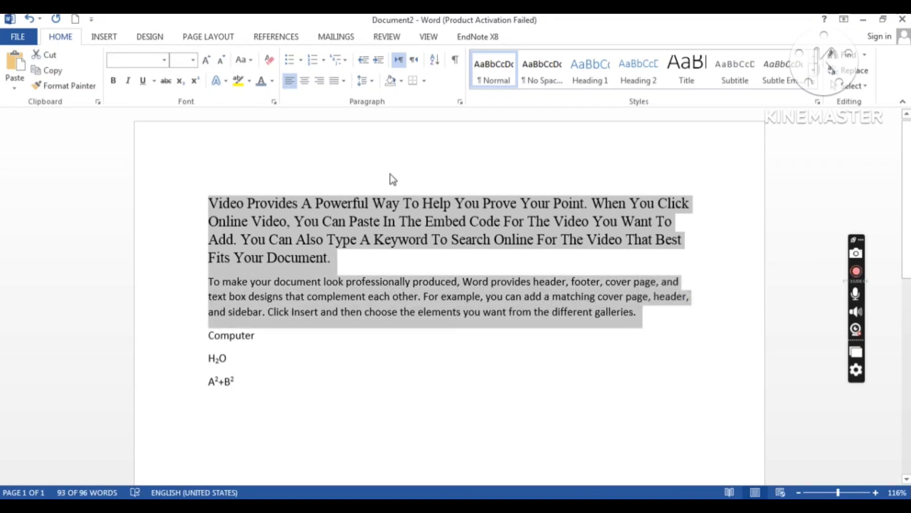
click(343, 81)
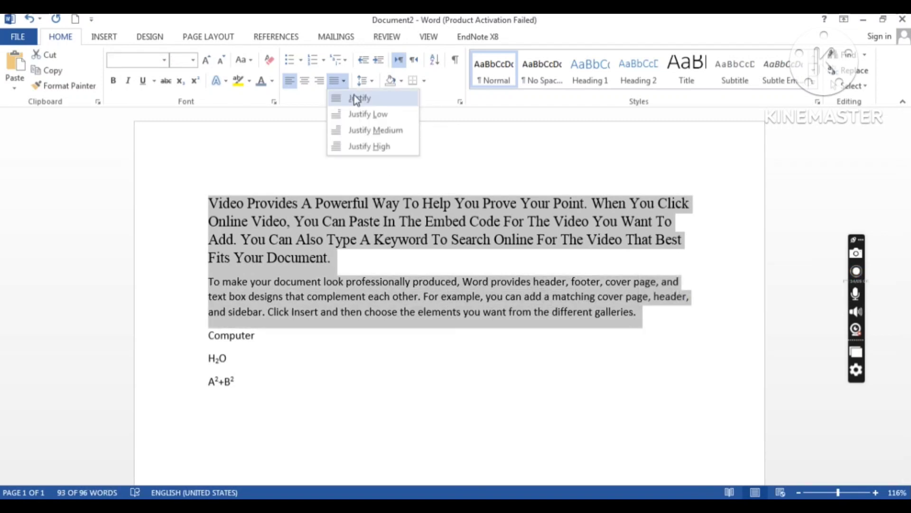
click(359, 99)
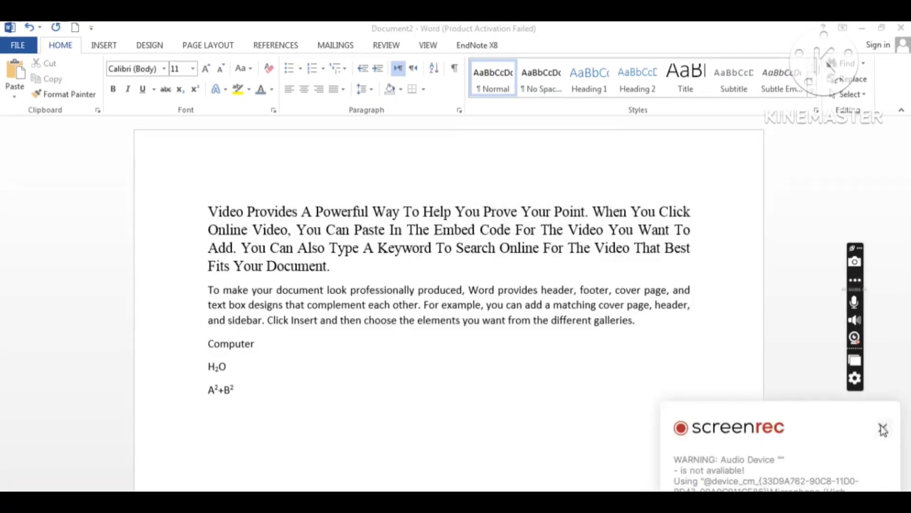
Step: Add 'Hardware' on a new line below Computer and begin another line beneath it
click(884, 426)
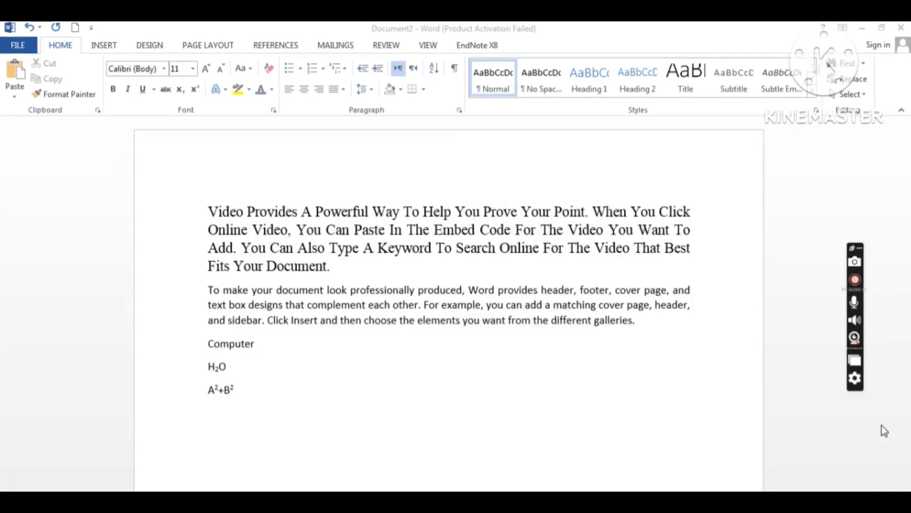
click(300, 70)
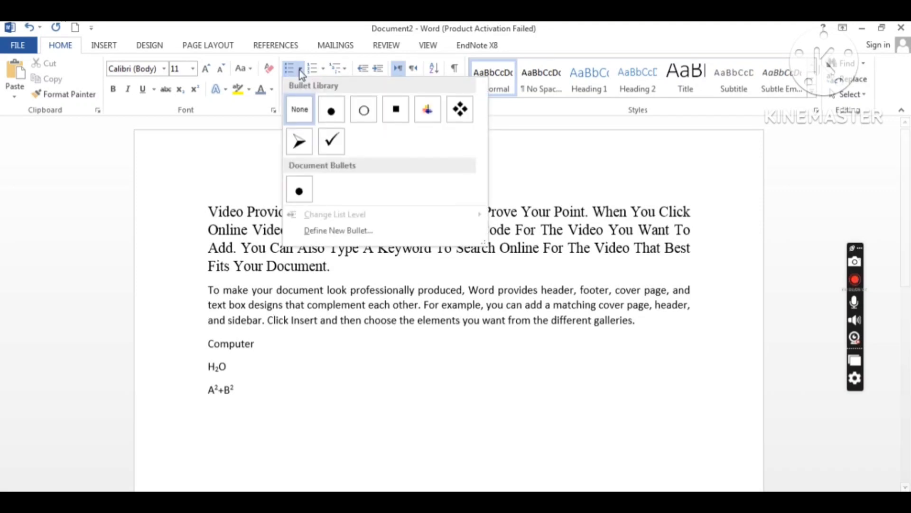
click(489, 296)
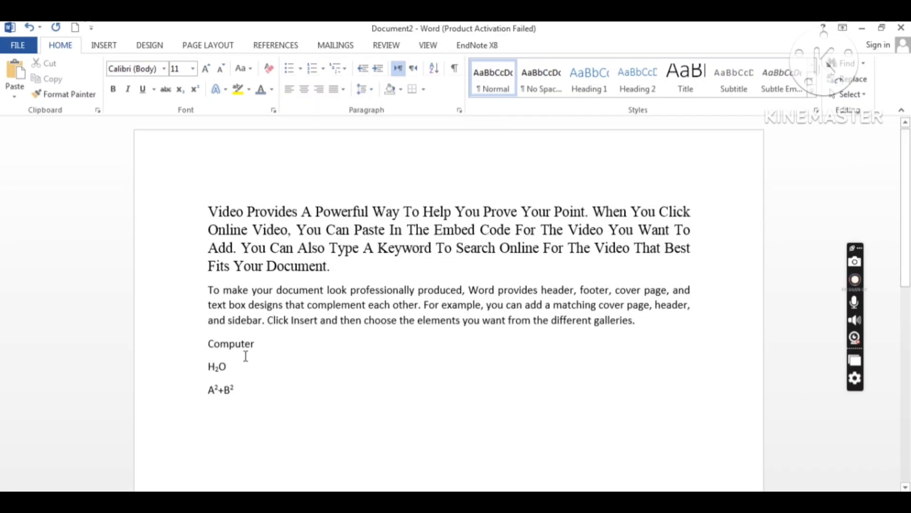
click(265, 345)
key(Return)
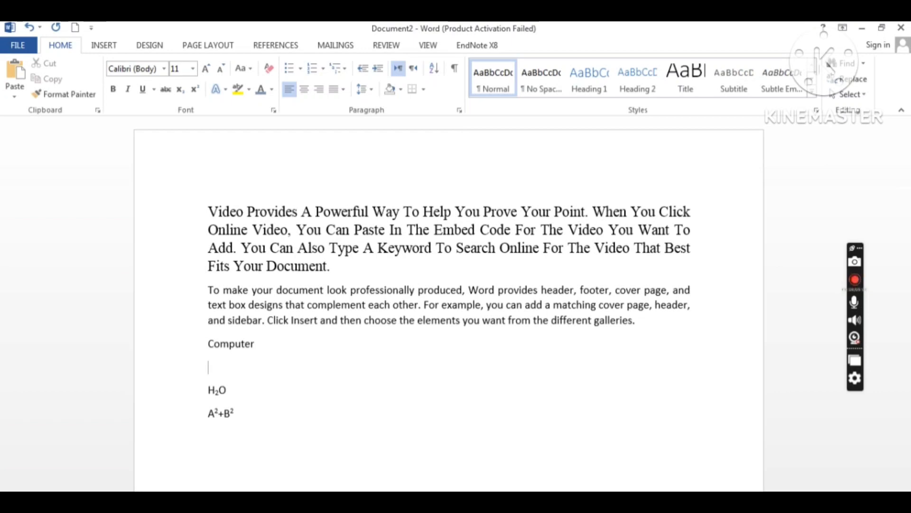
text(Hard)
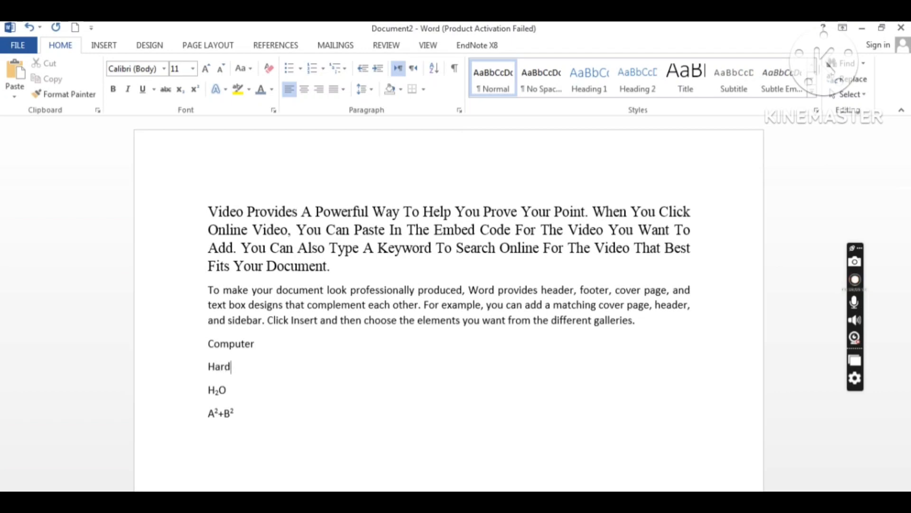
text(ware)
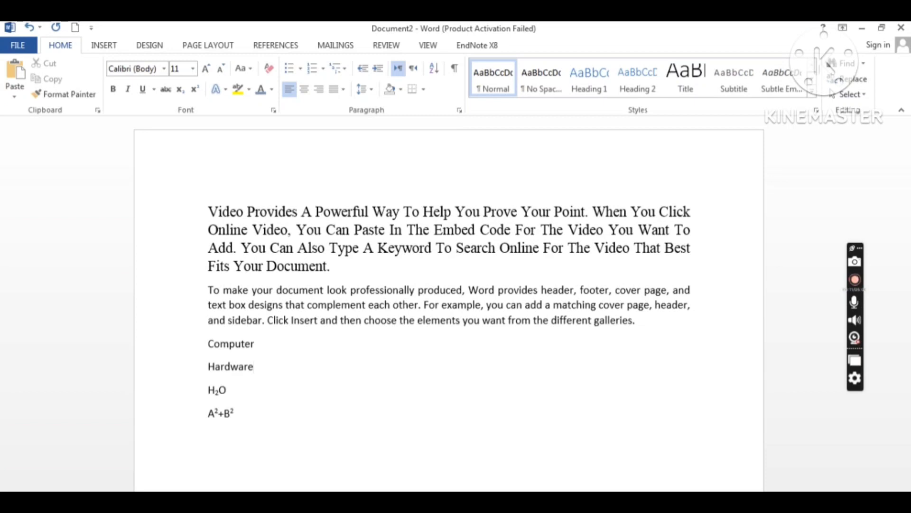
key(Return)
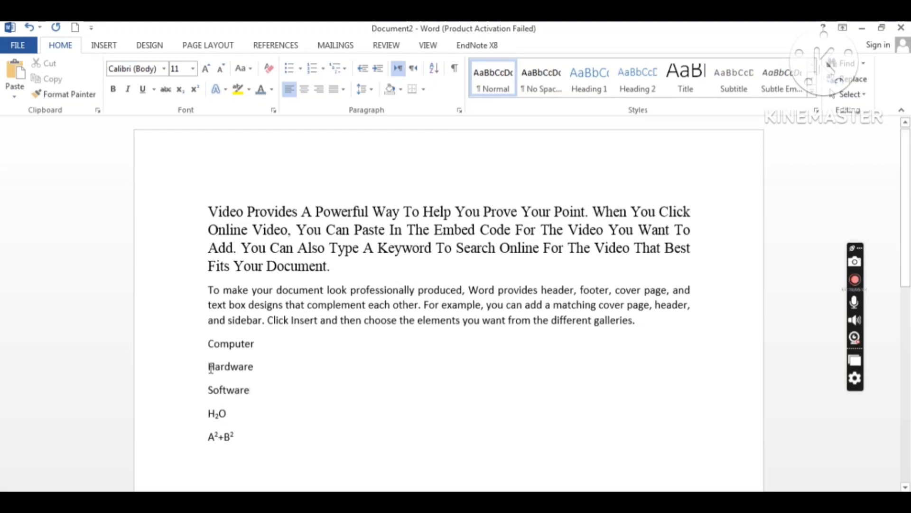
drag(209, 365, 260, 388)
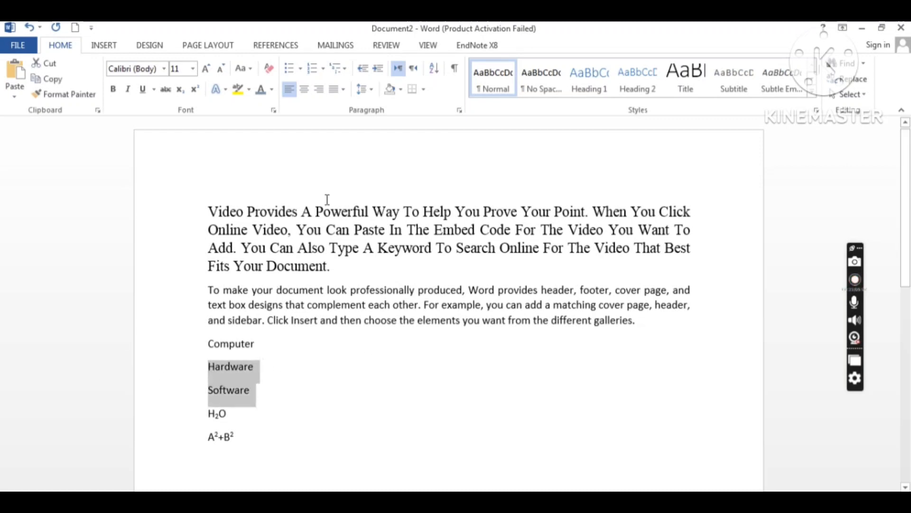
click(300, 69)
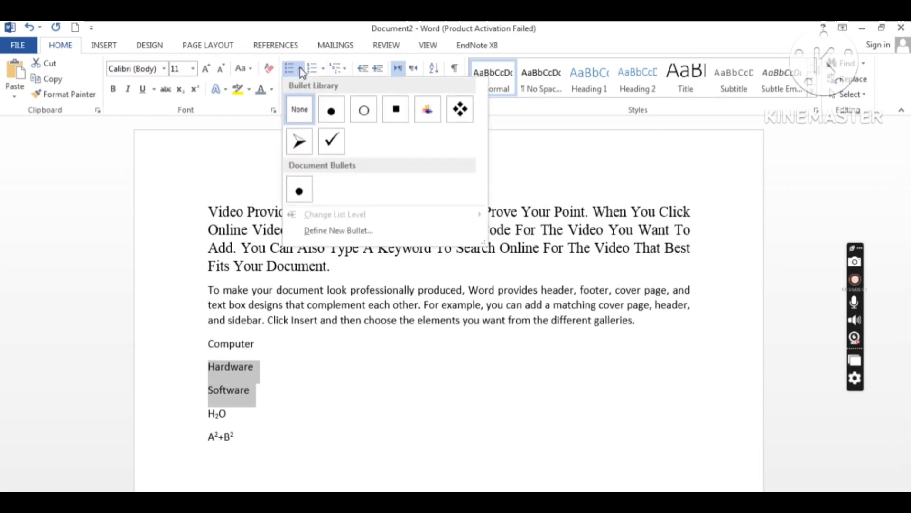
click(332, 109)
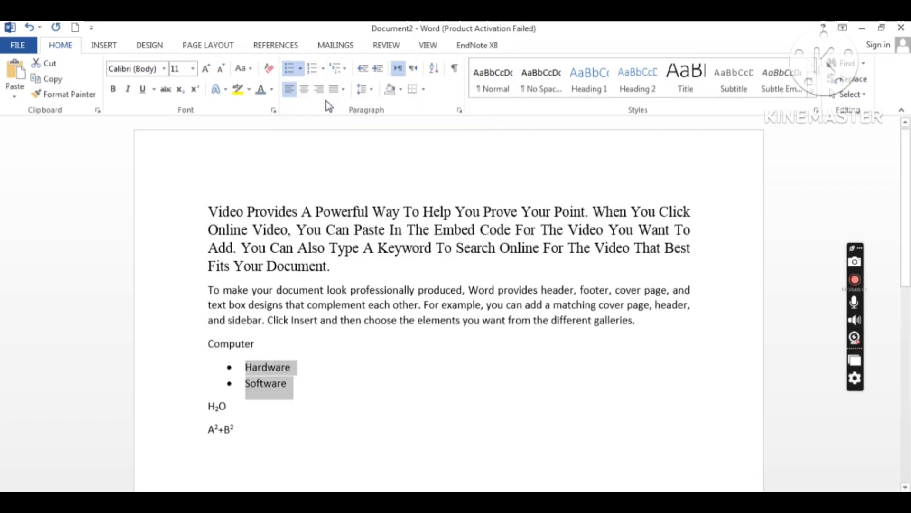
click(322, 70)
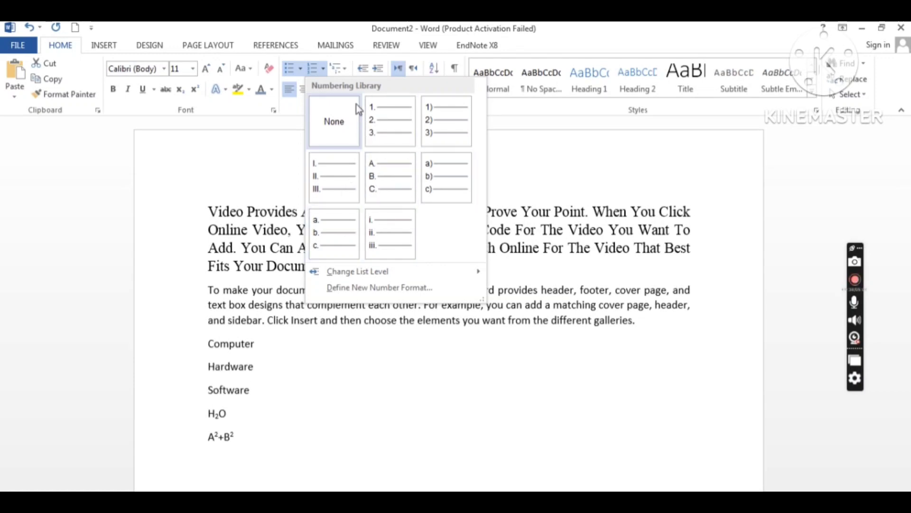
click(343, 69)
click(343, 70)
mouse_move(356, 138)
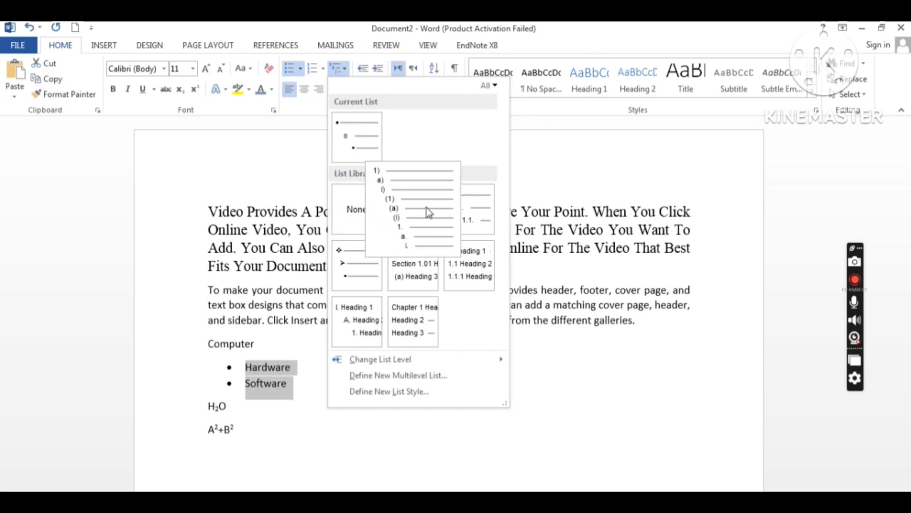
mouse_move(448, 211)
click(292, 166)
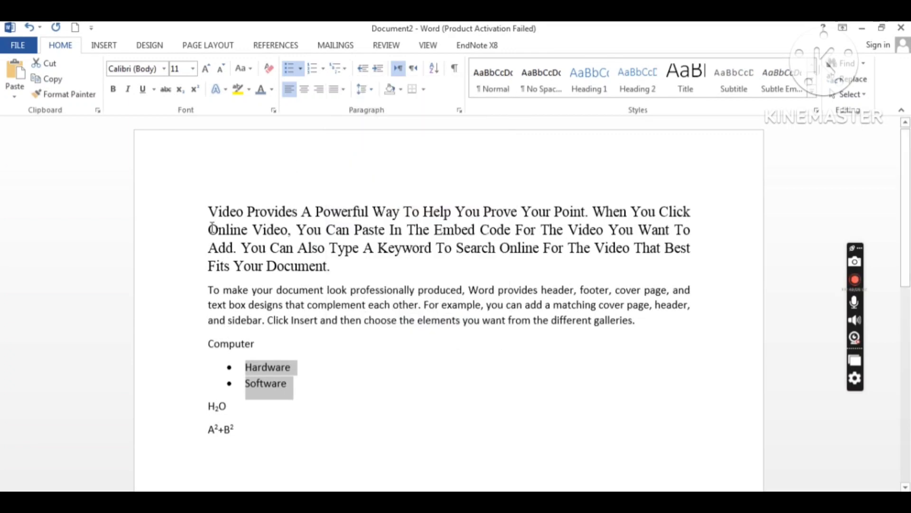
drag(209, 211, 341, 263)
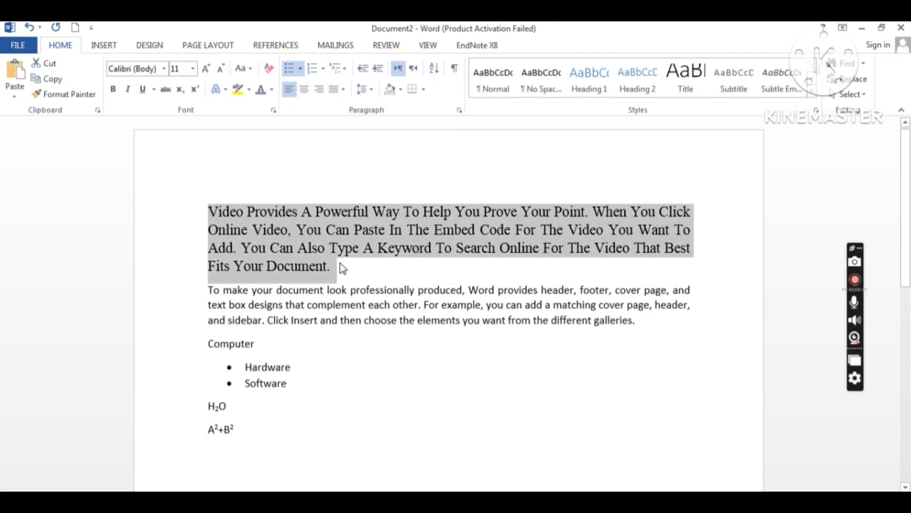
click(377, 69)
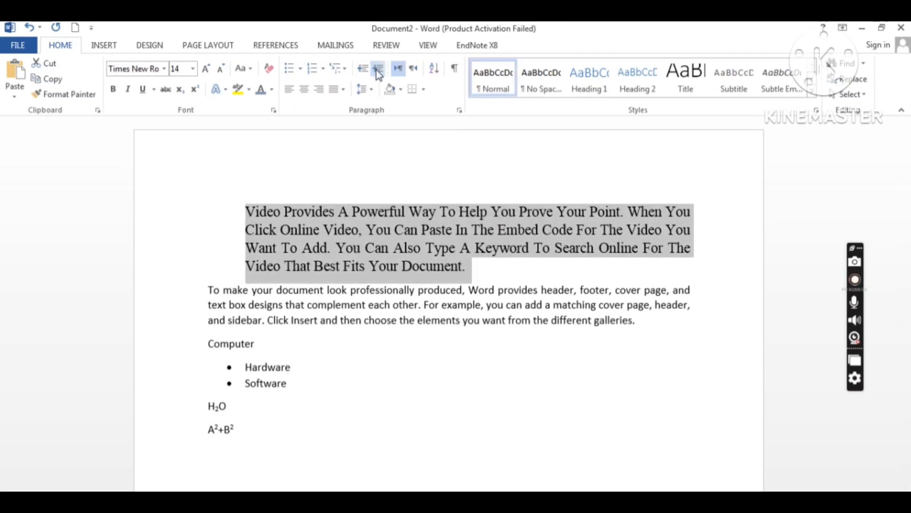
click(379, 71)
click(378, 70)
click(379, 70)
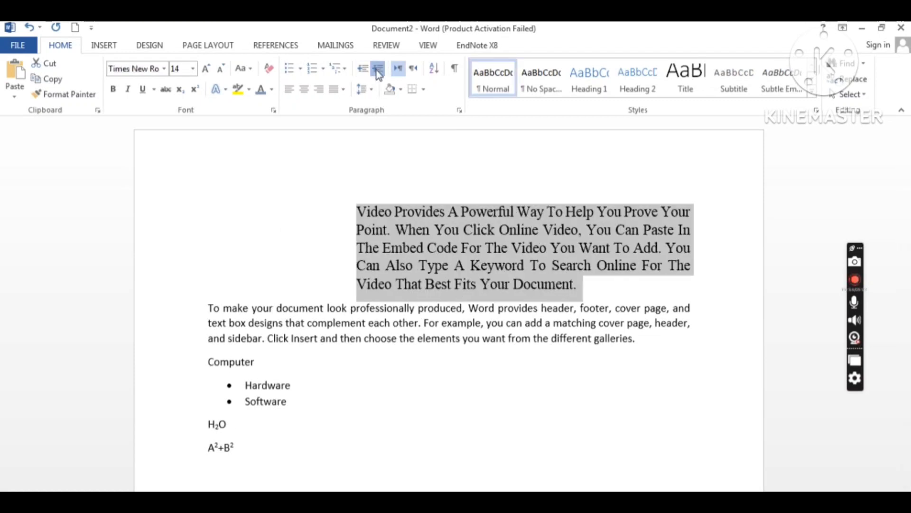
click(378, 71)
click(361, 70)
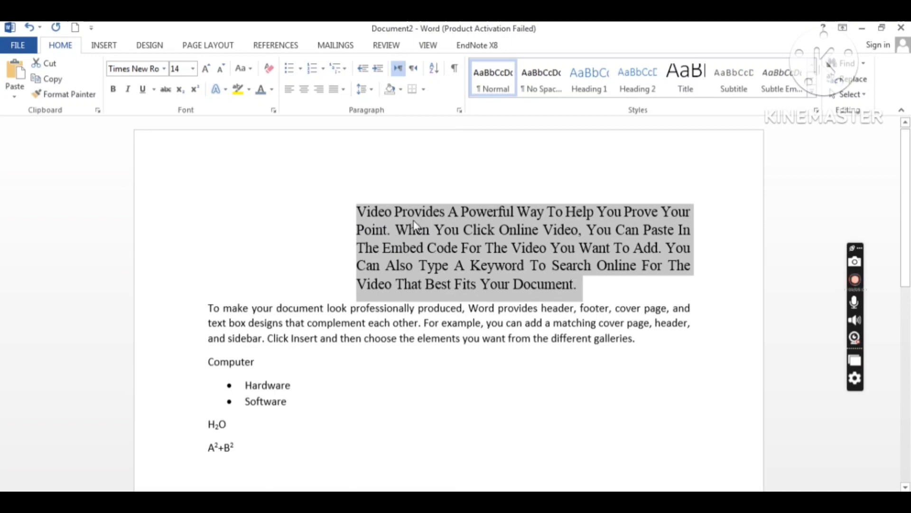
click(363, 71)
click(363, 71)
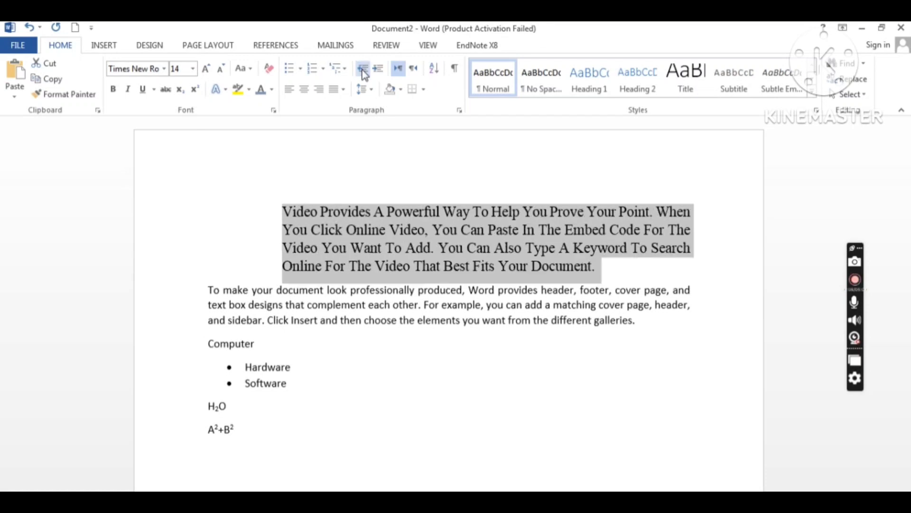
click(363, 71)
click(363, 71)
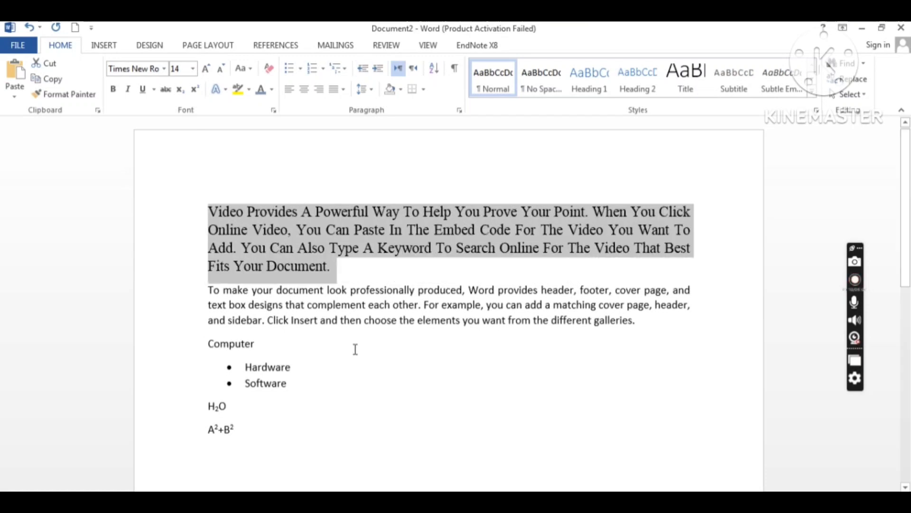
Step: End the bullet list after Software and type four people's names on separate plain lines
click(315, 386)
key(Return)
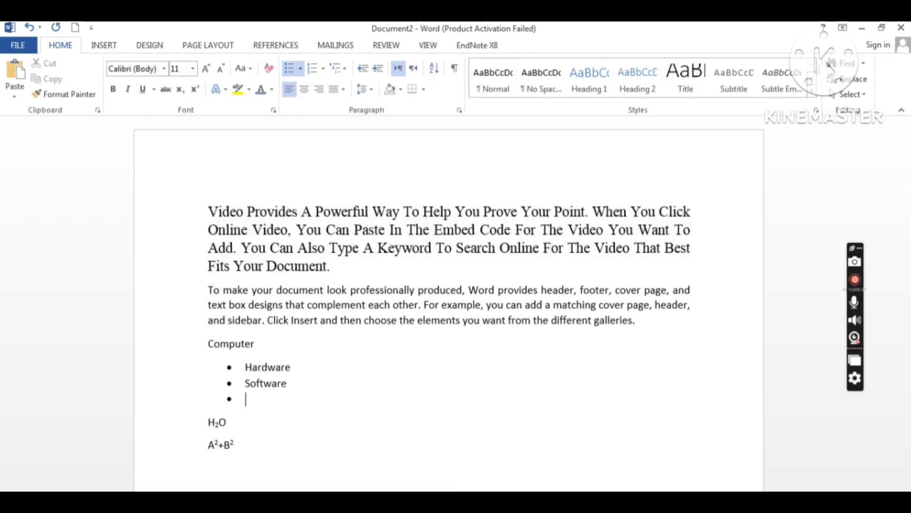
key(Return)
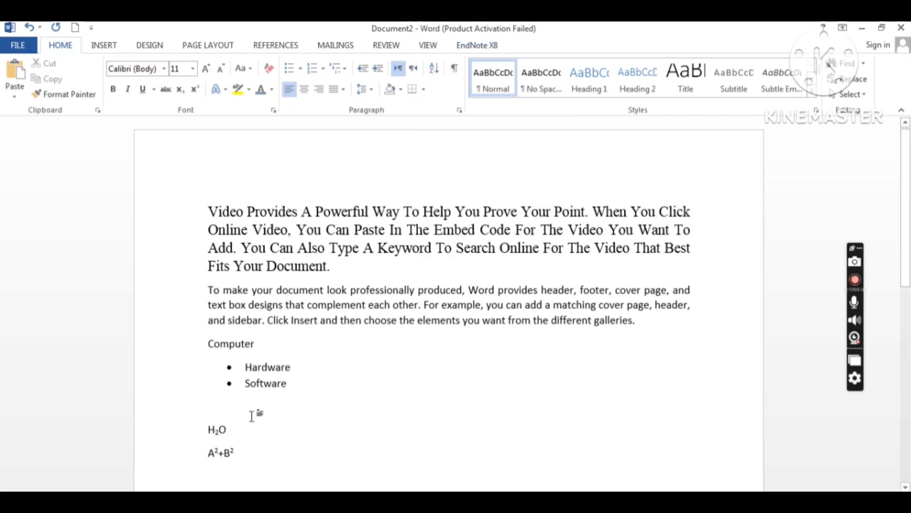
text(Me)
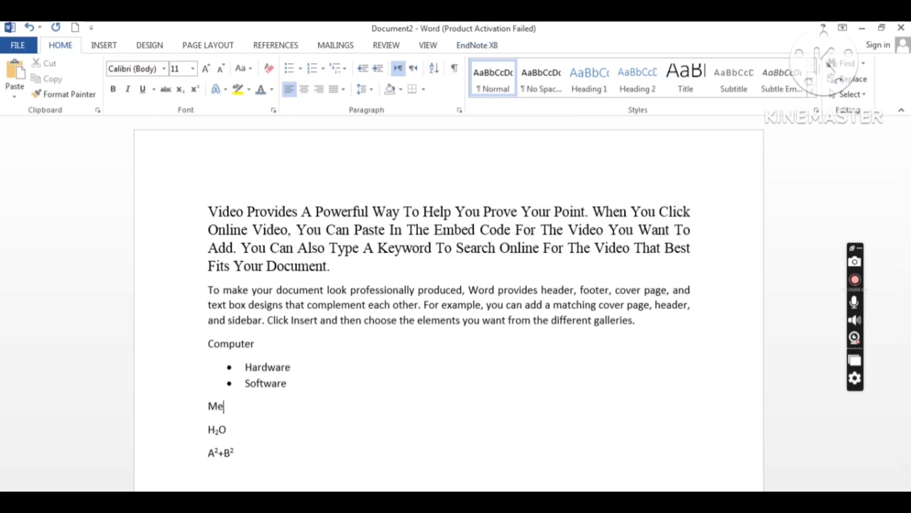
text(hran)
key(Return)
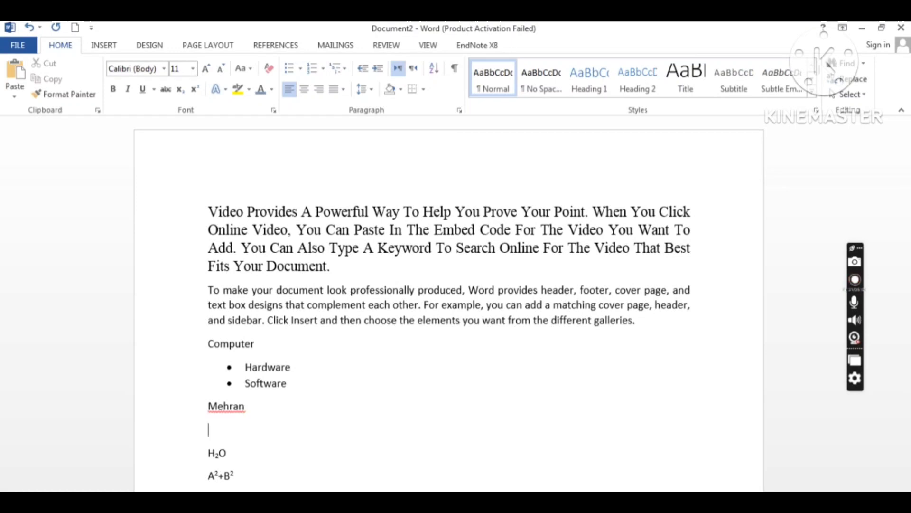
text(Arslan)
key(Return)
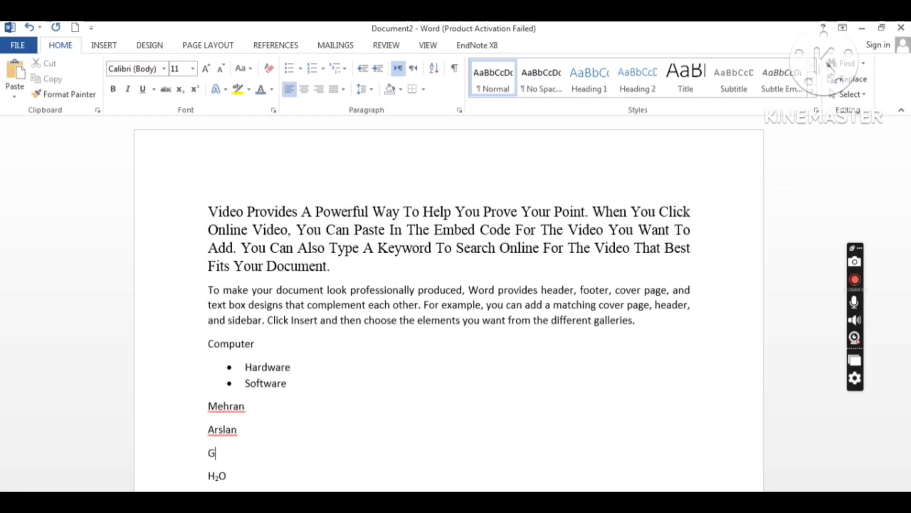
text(Gul Nasre)
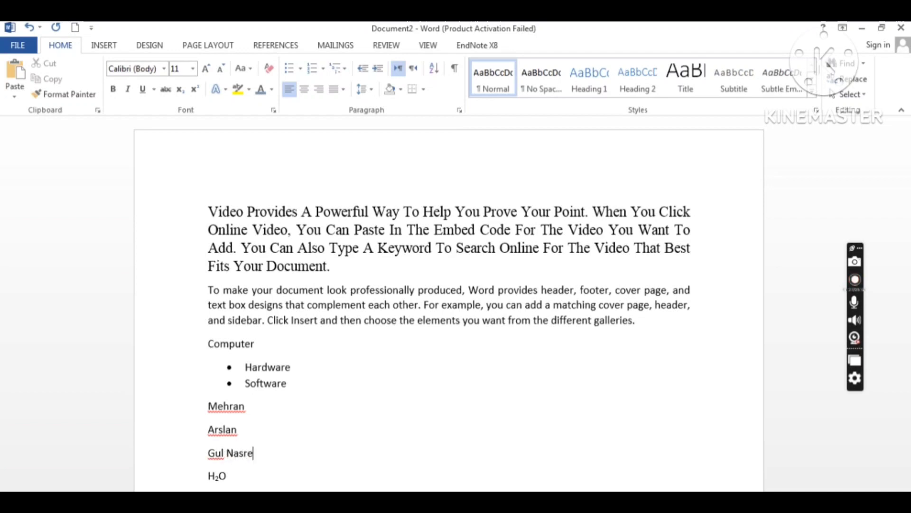
text(en)
key(Return)
text(Ar)
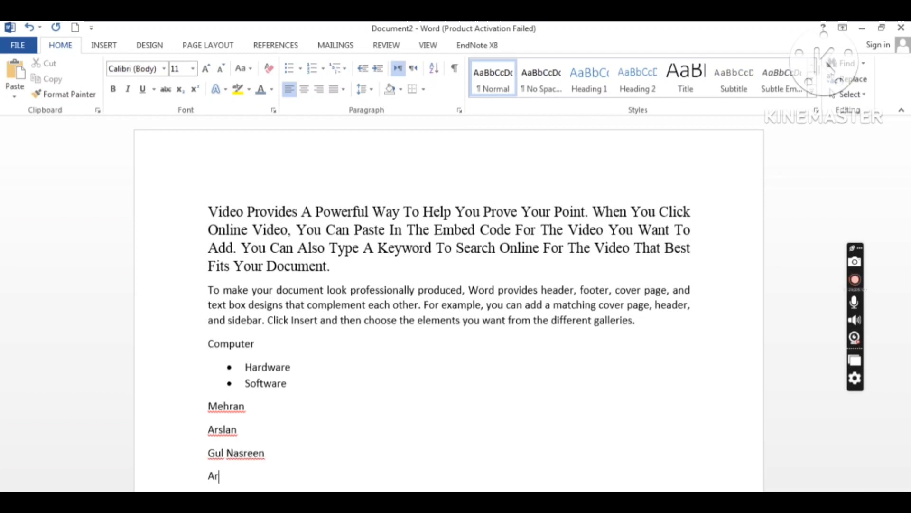
text(fan)
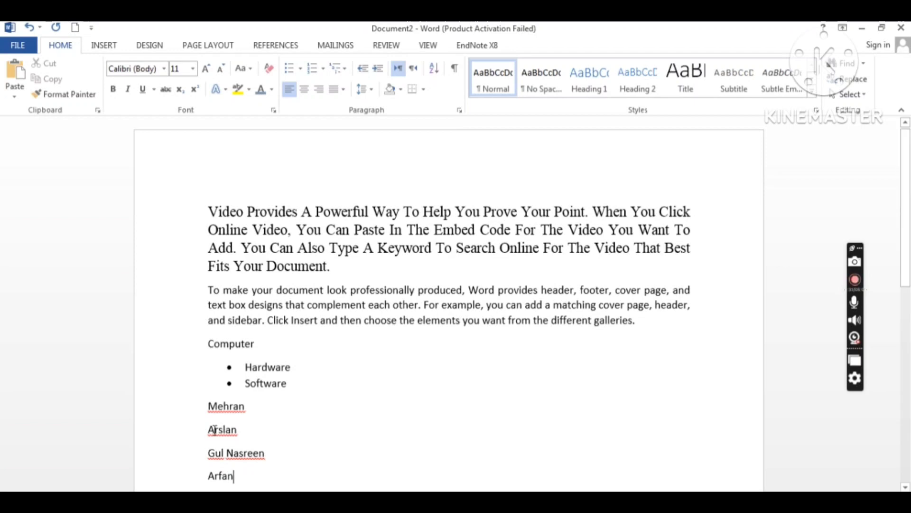
Step: Sort the four name lines by paragraph text in ascending alphabetical order
drag(208, 407, 238, 473)
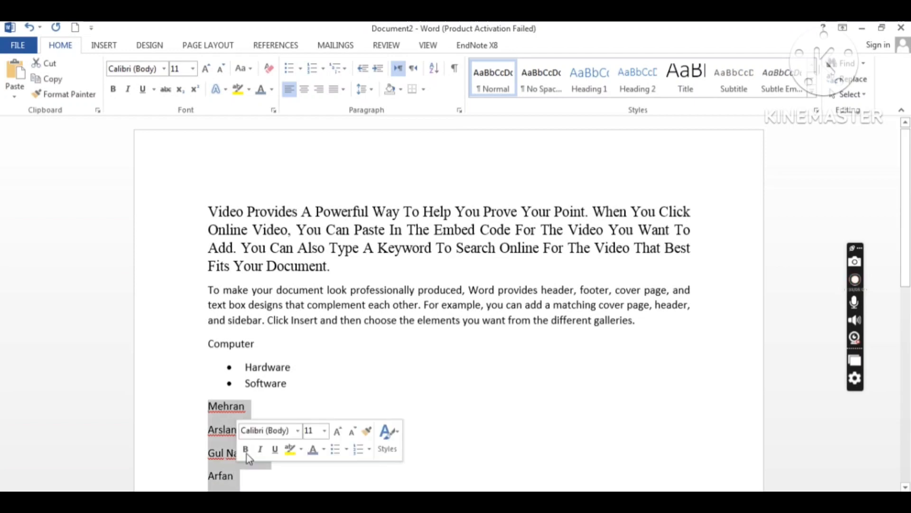
click(436, 72)
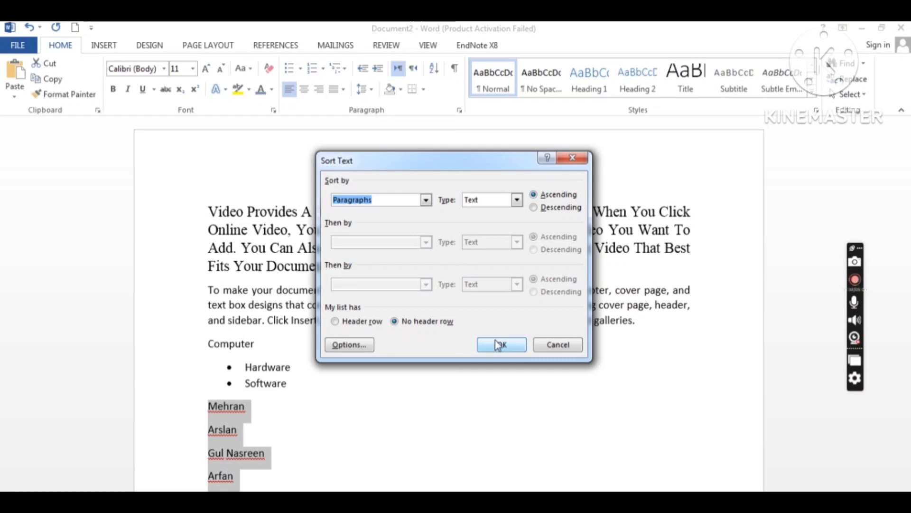
click(497, 345)
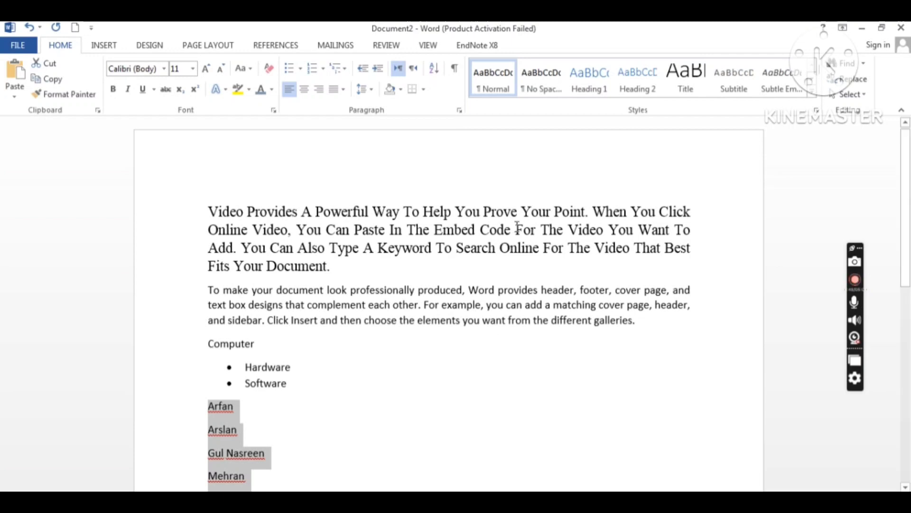
click(374, 296)
Step: Apply 1.0 line spacing to both the first and second paragraphs
drag(206, 212, 335, 276)
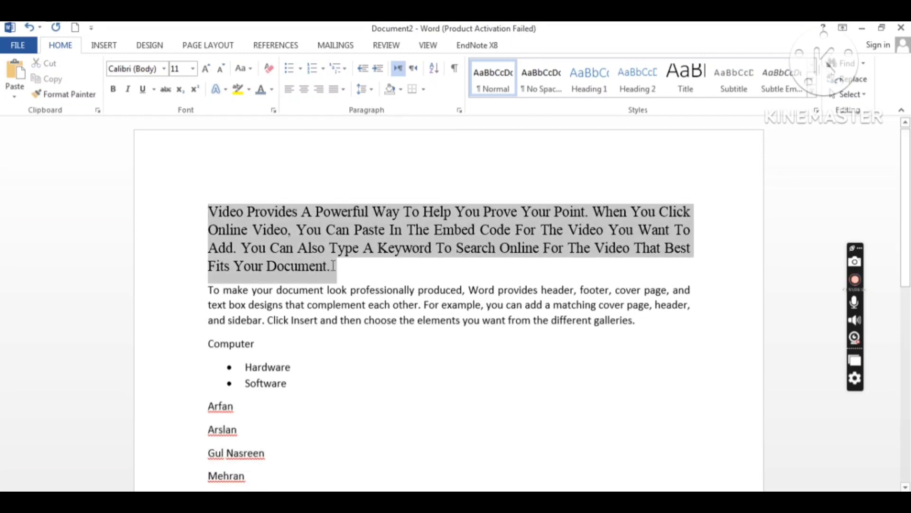
click(371, 90)
click(301, 230)
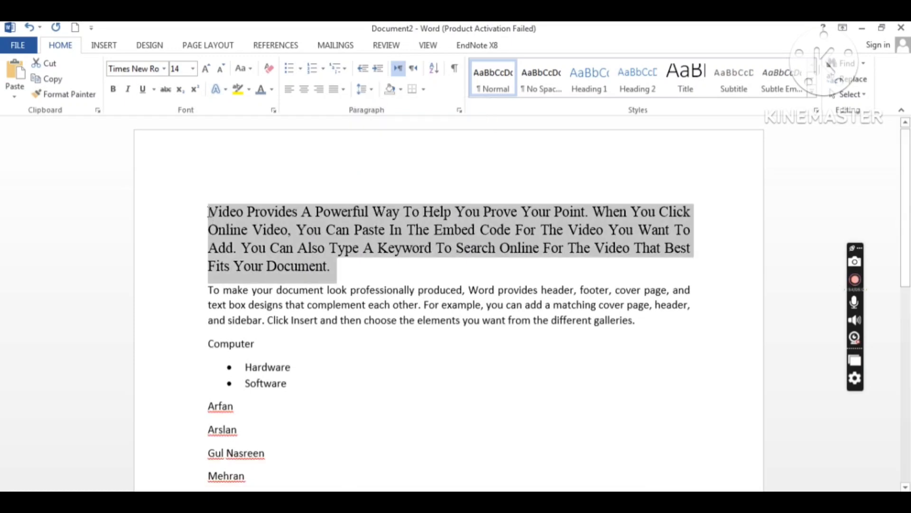
drag(208, 211, 651, 326)
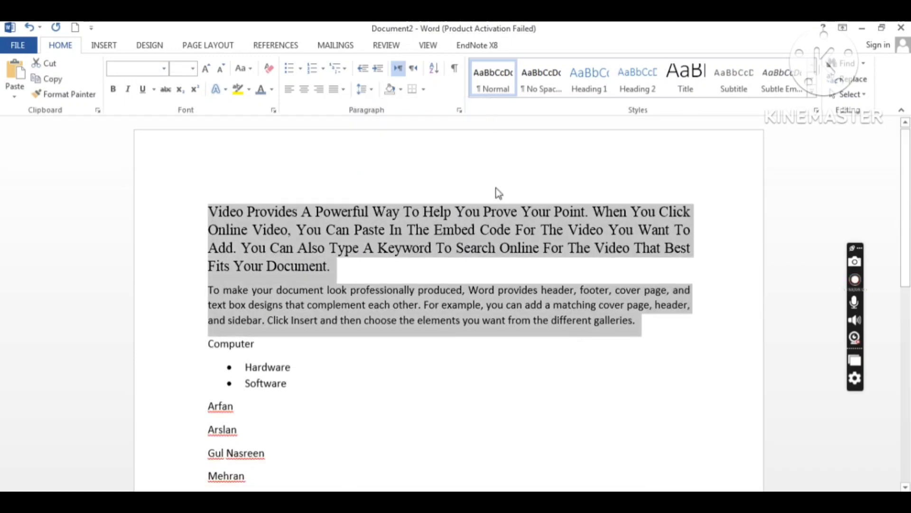
click(372, 92)
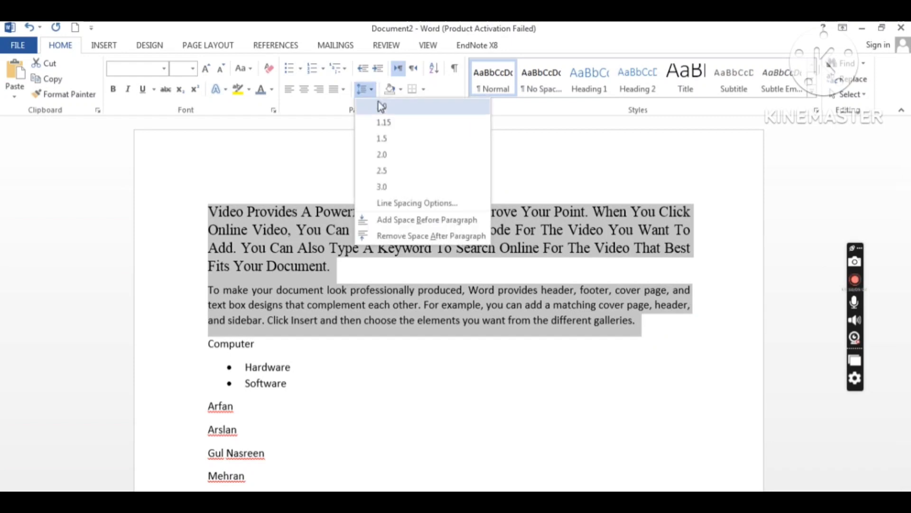
click(382, 107)
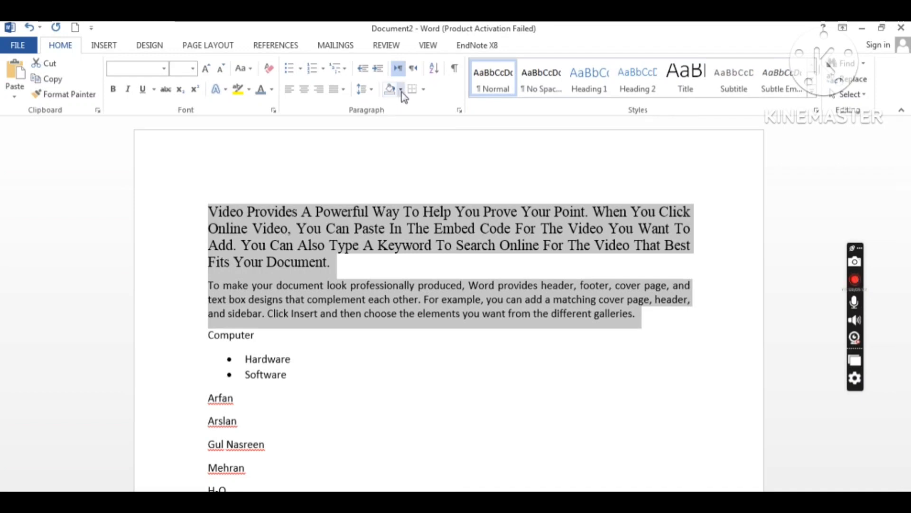
click(401, 92)
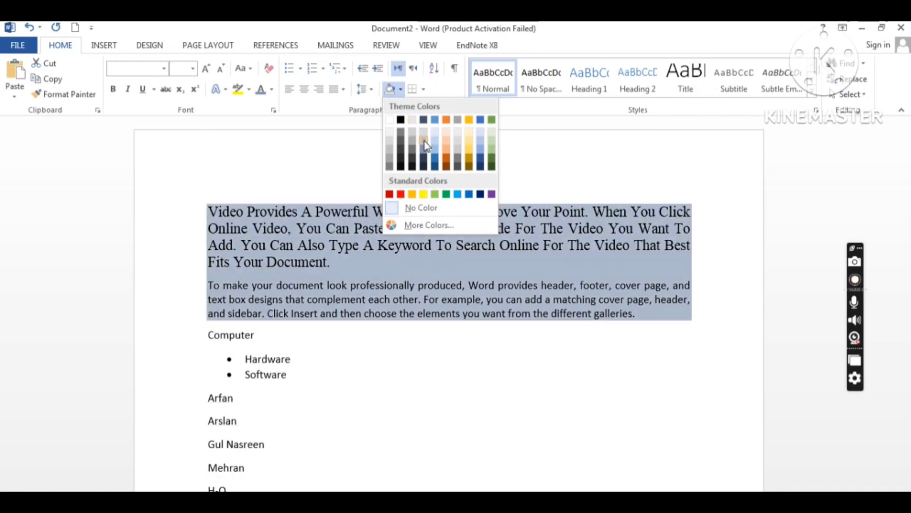
click(424, 141)
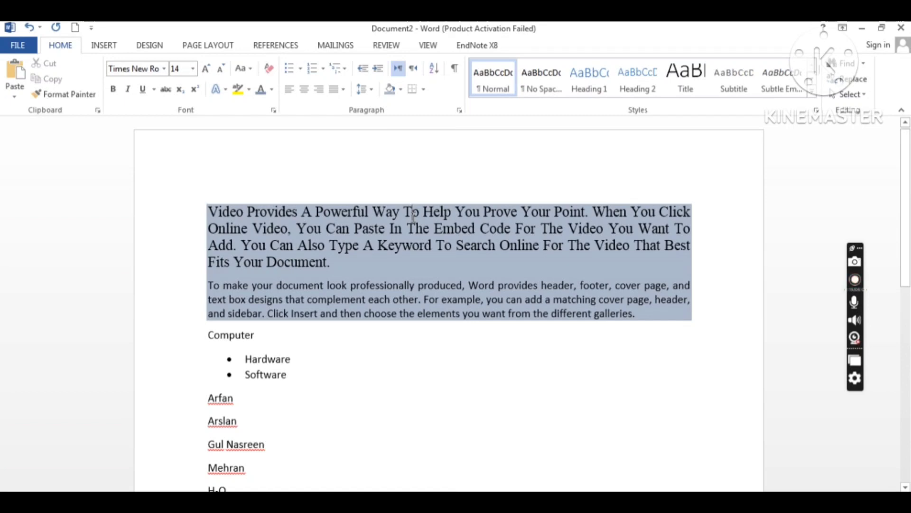
key(ctrl+z)
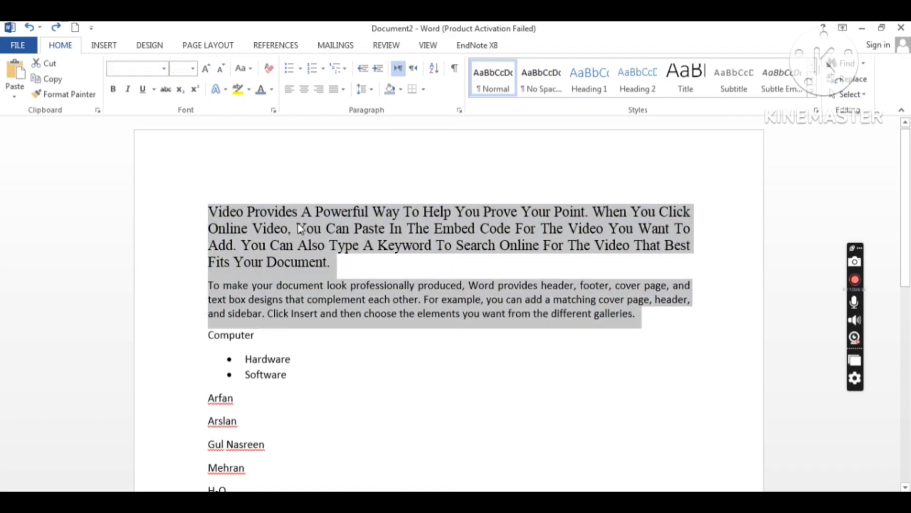
click(209, 210)
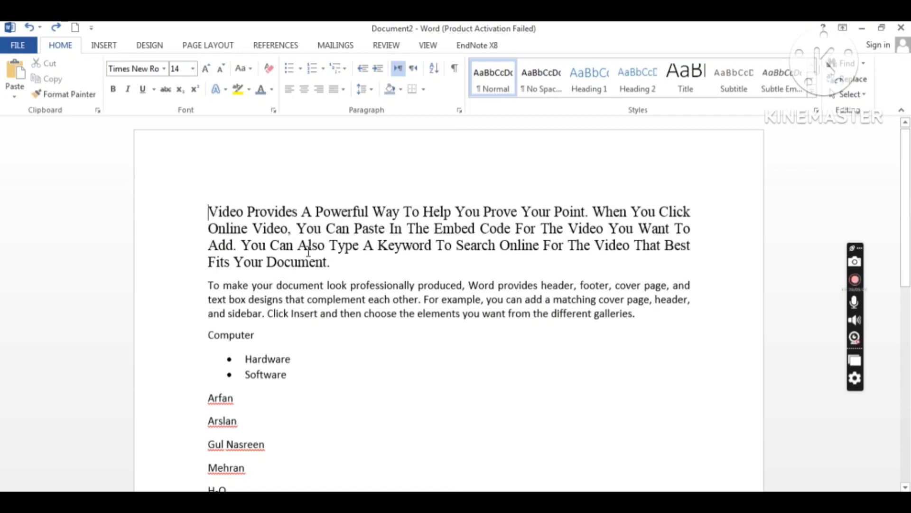
drag(309, 251, 644, 319)
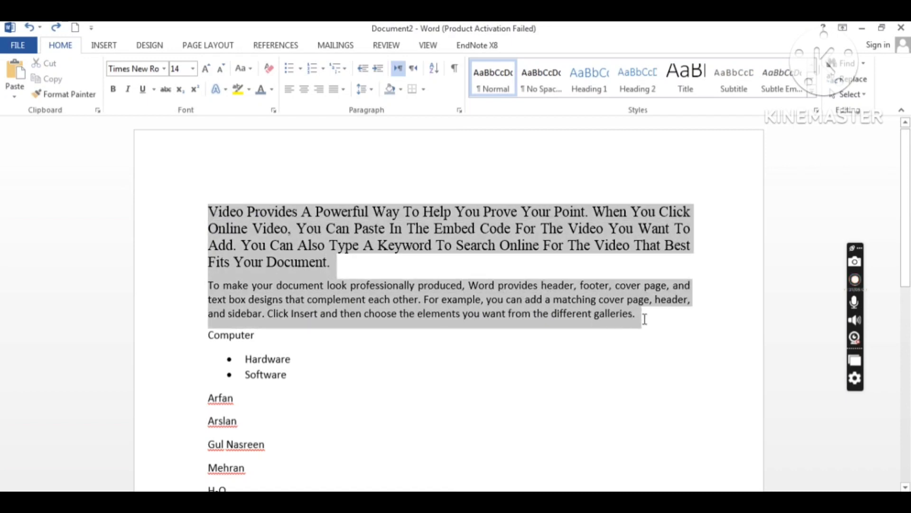
Step: Add borders around and between the two opening paragraphs, then undo them with Ctrl+Z
click(423, 90)
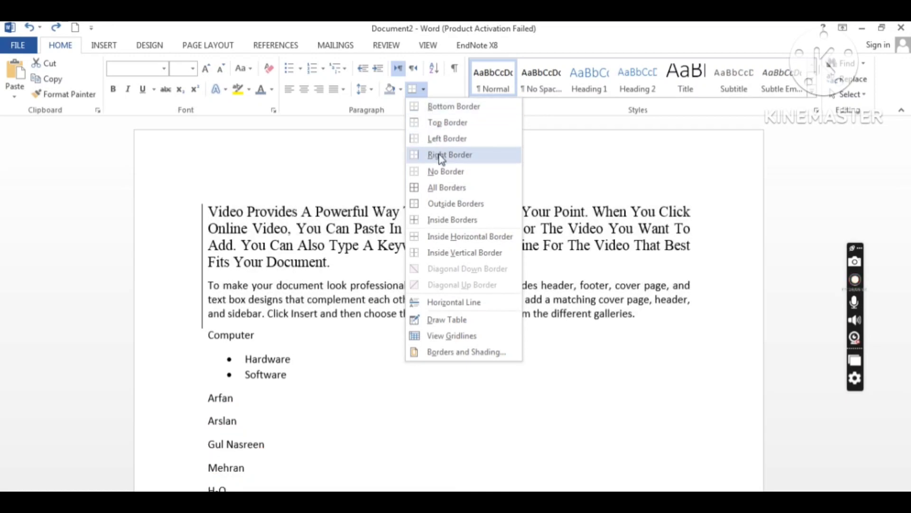
click(441, 188)
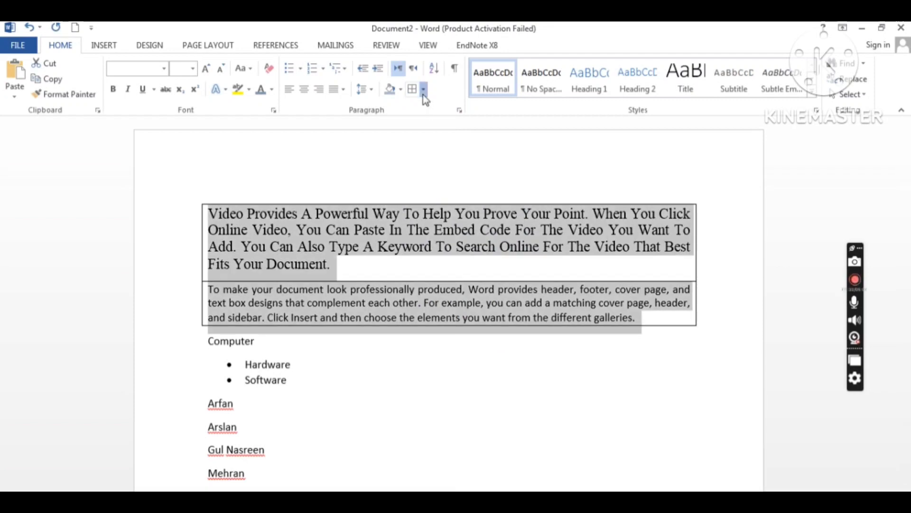
click(423, 90)
click(413, 92)
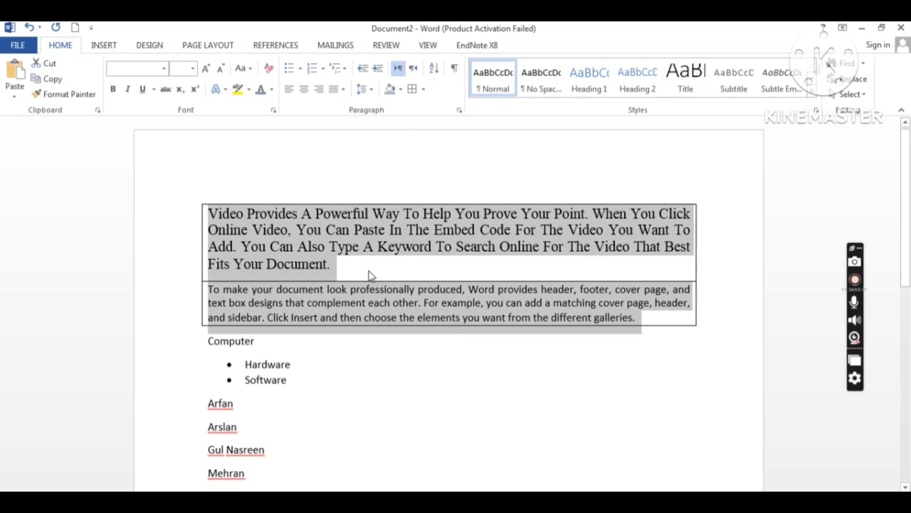
key(ctrl+z)
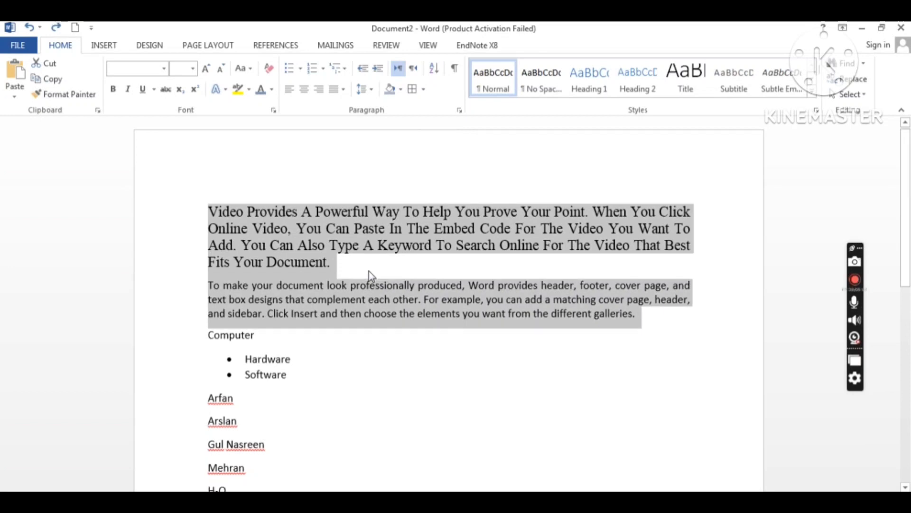
click(362, 271)
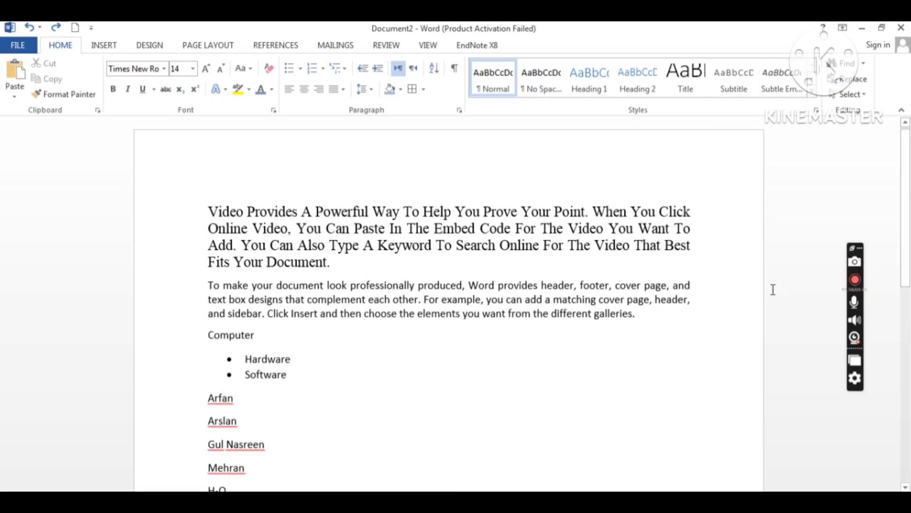
click(859, 282)
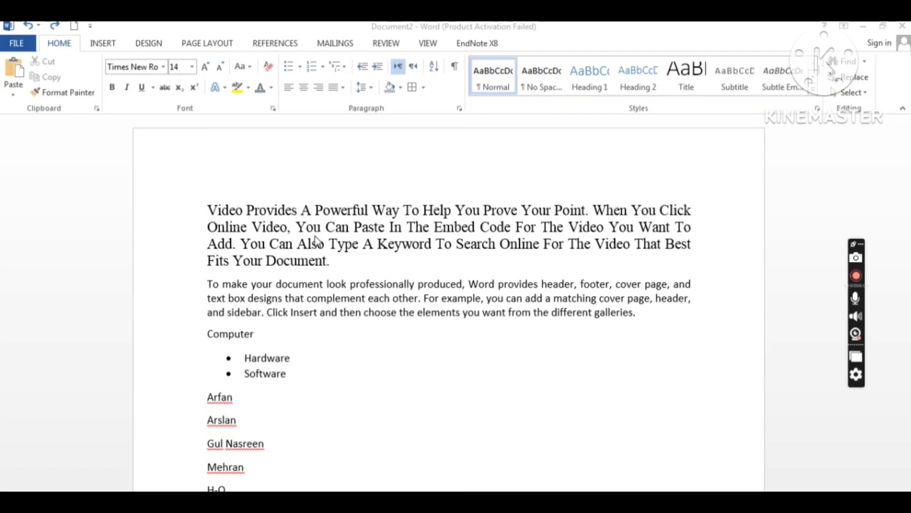
click(225, 224)
drag(207, 210, 696, 317)
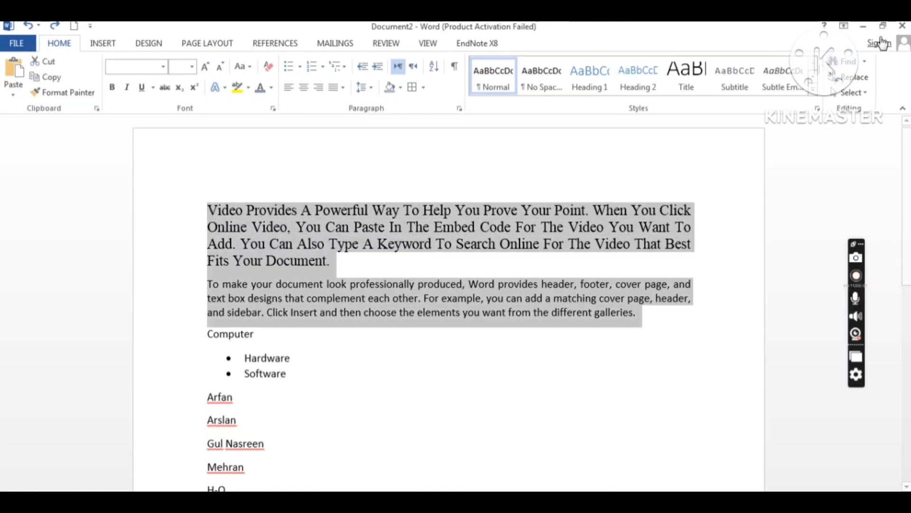
click(843, 61)
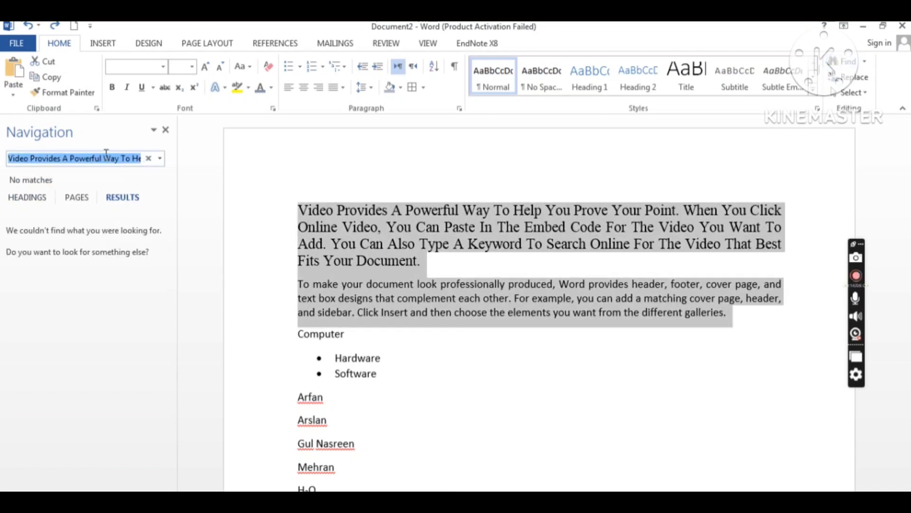
key(BackSpace)
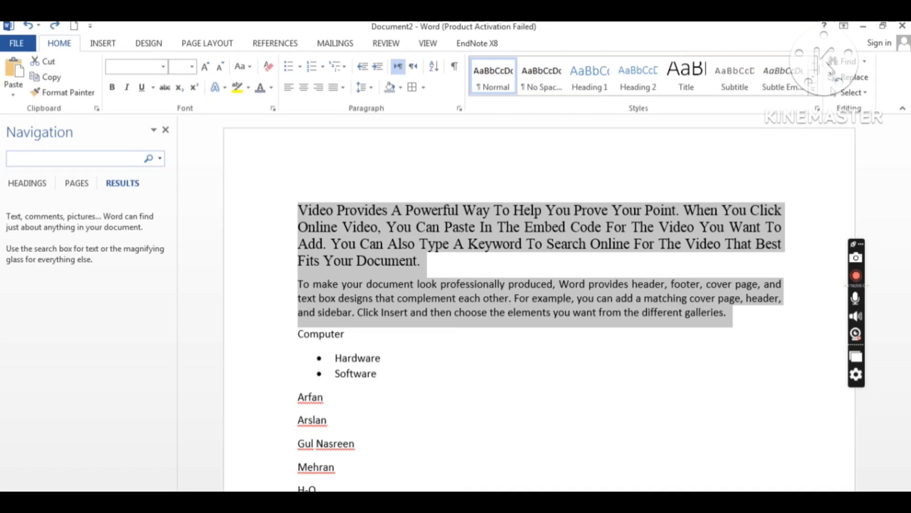
text(Exa)
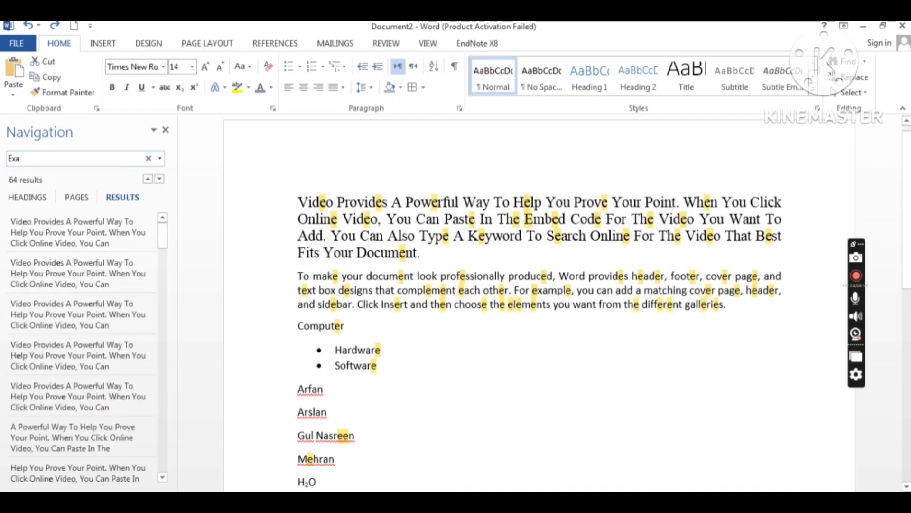
text(mp)
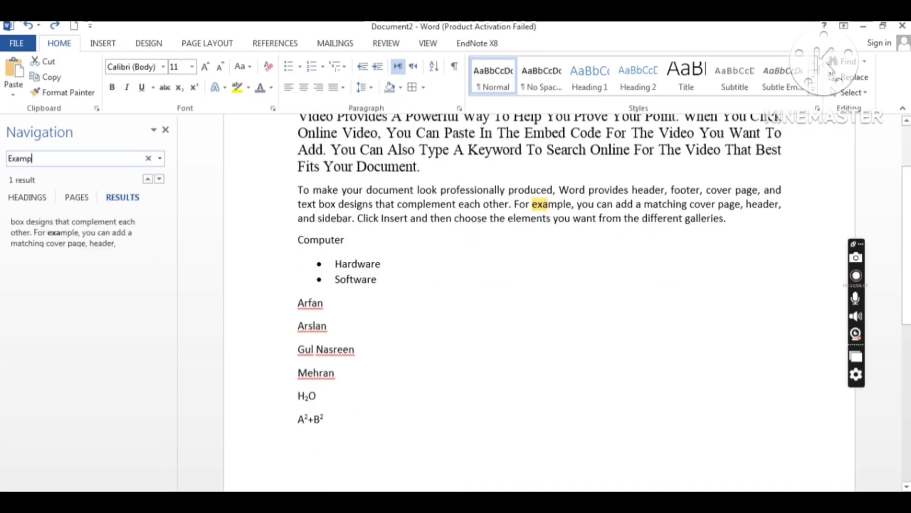
text(le)
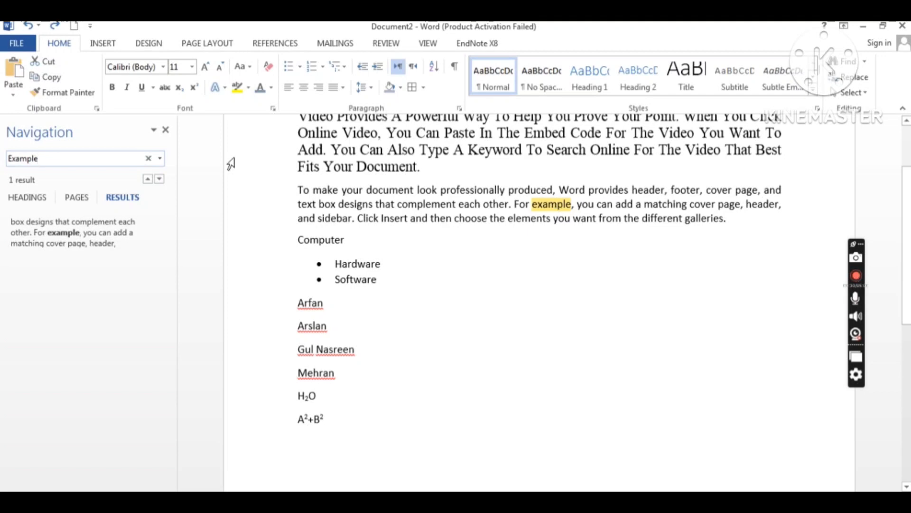
click(166, 130)
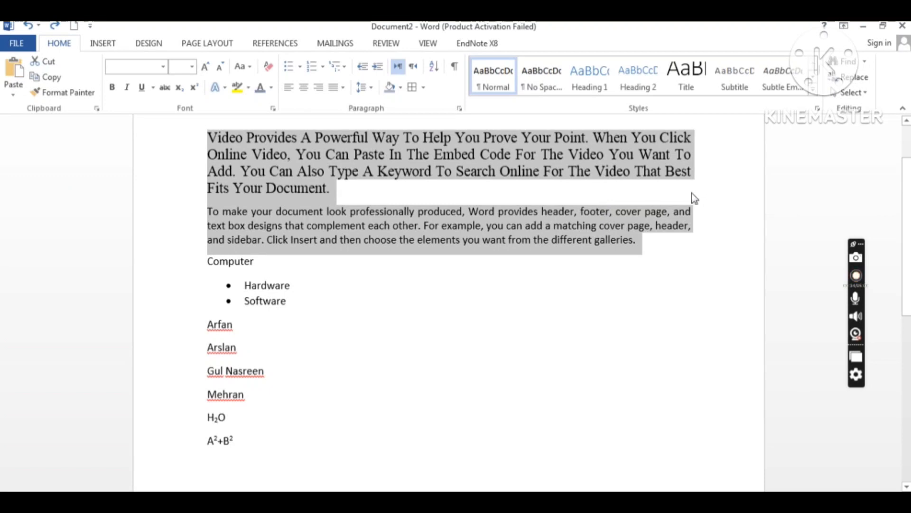
Step: Replace 'Example' with 'instance' throughout the document using Replace All
click(853, 78)
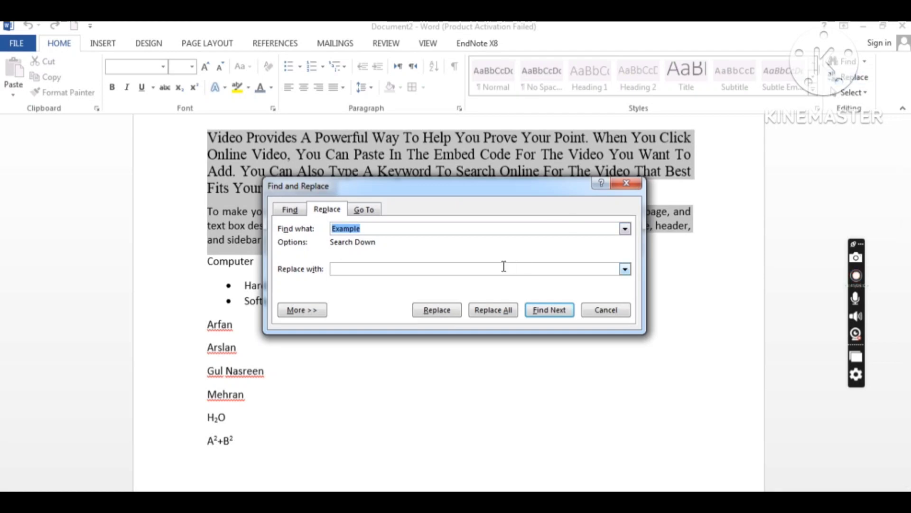
click(473, 270)
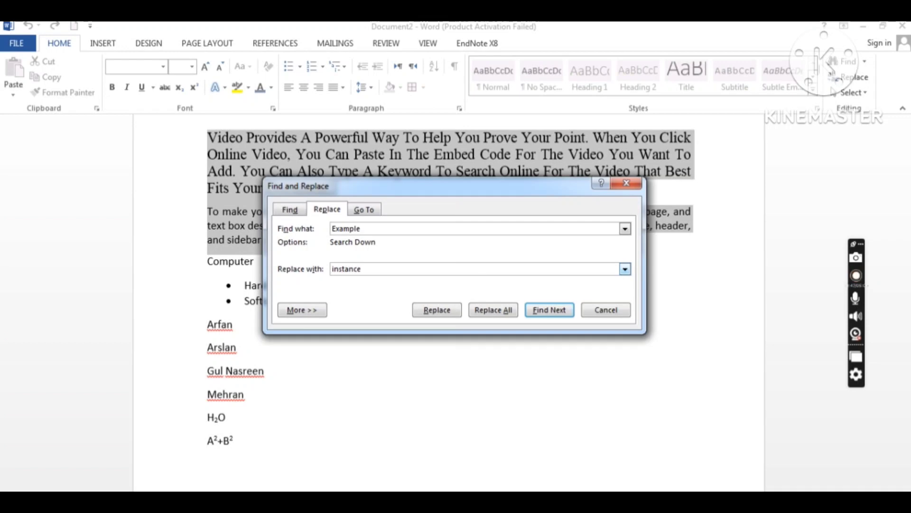
click(481, 311)
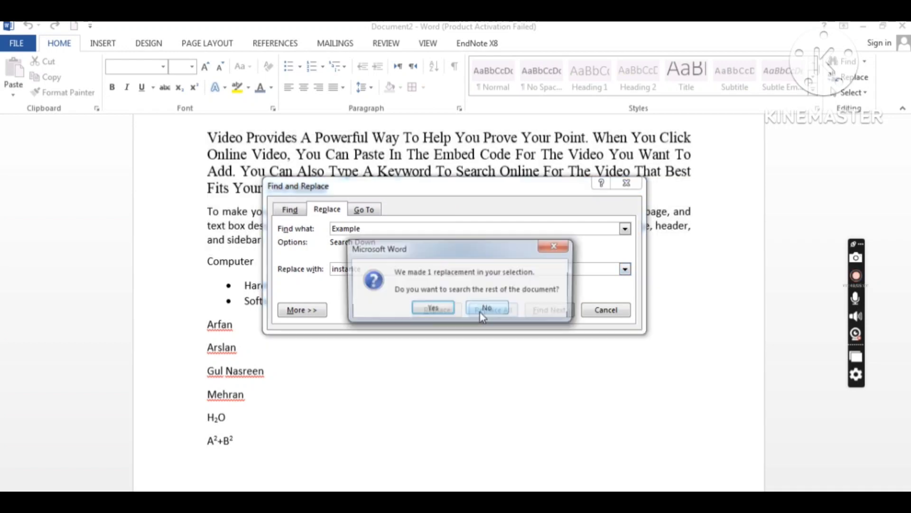
click(431, 309)
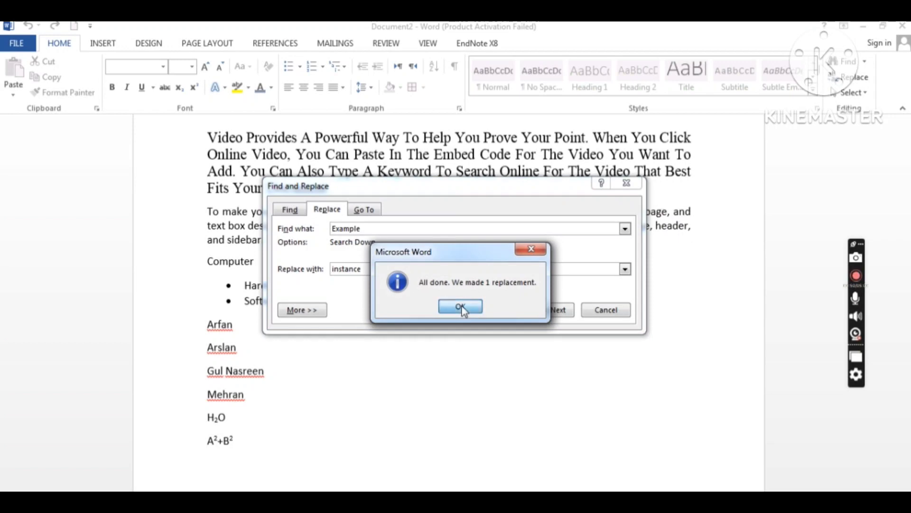
click(462, 310)
click(626, 182)
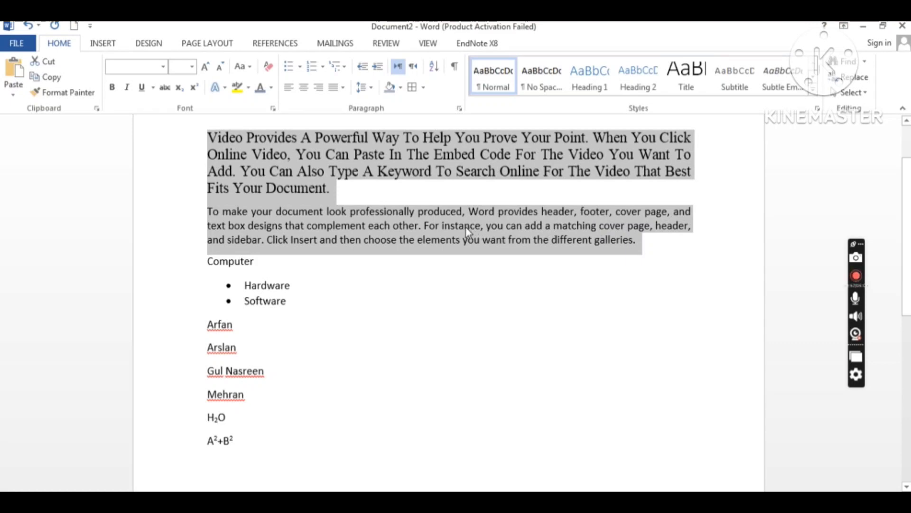
click(447, 226)
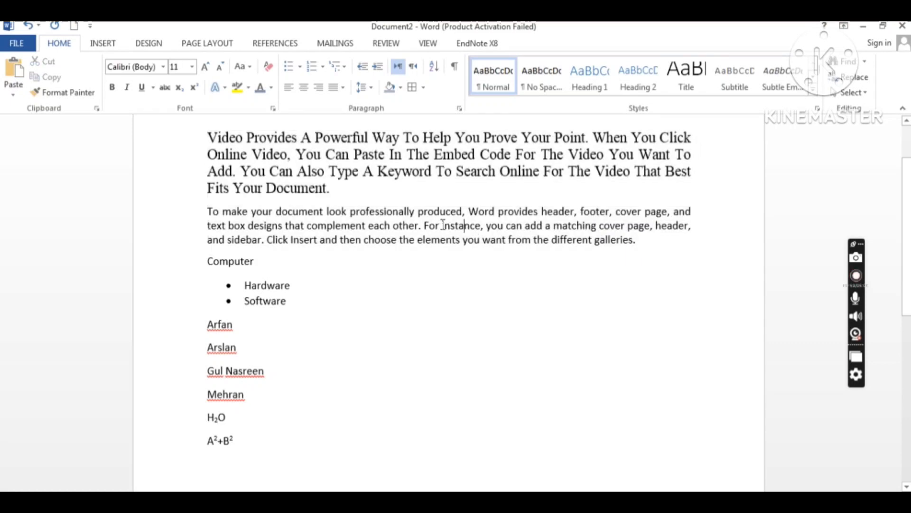
drag(441, 225, 480, 230)
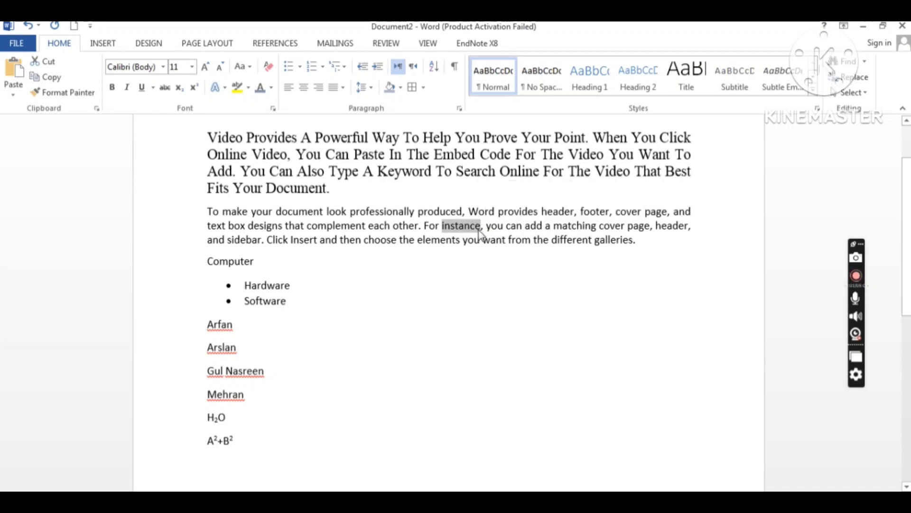
click(481, 231)
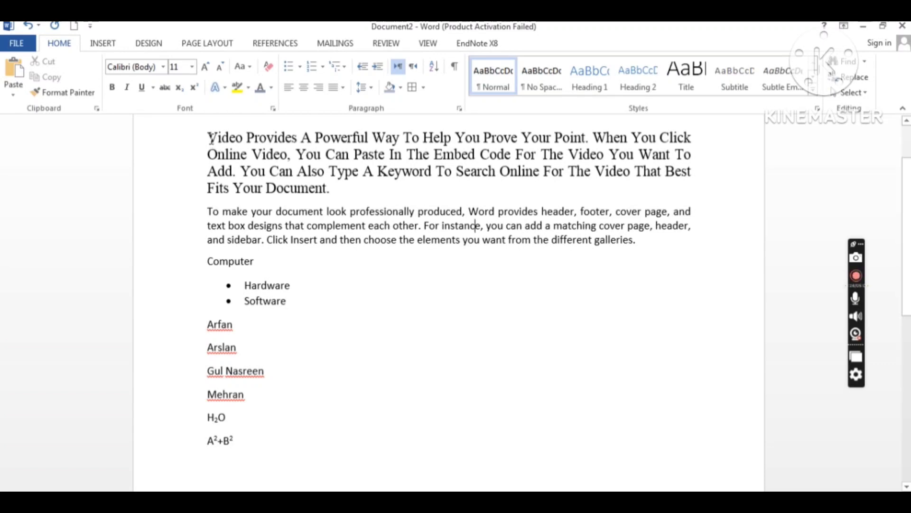
Step: Copy the first paragraph's formatting onto the second paragraph with Format Painter
drag(210, 135, 251, 157)
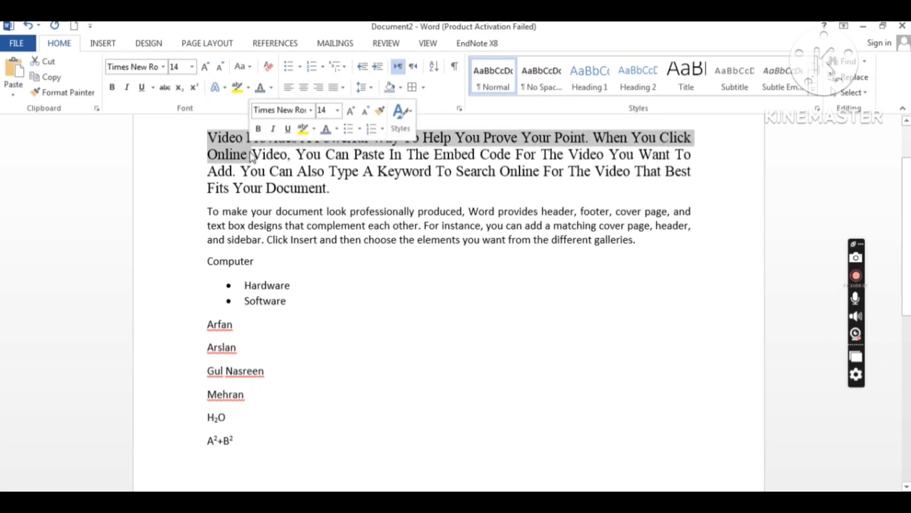
click(215, 137)
drag(216, 137, 335, 191)
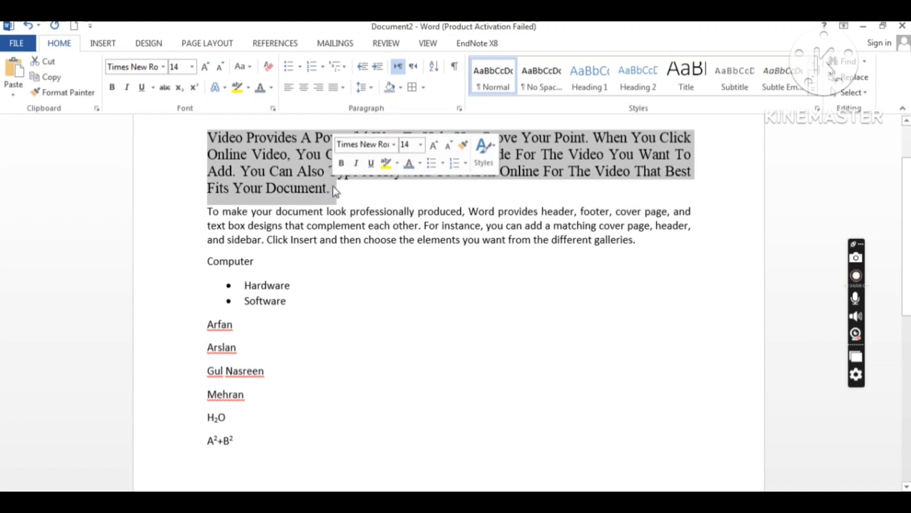
click(82, 95)
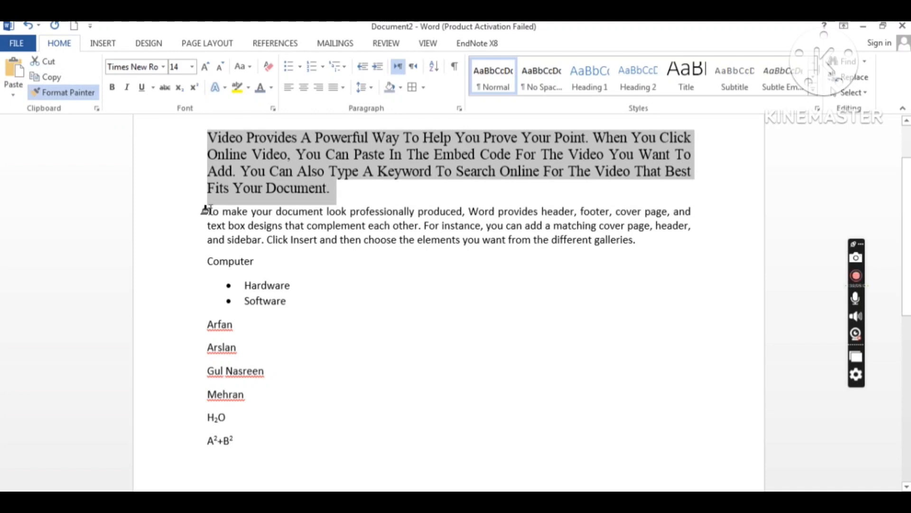
mouse_move(207, 209)
mouse_down()
mouse_move(636, 244)
mouse_move(647, 255)
mouse_up()
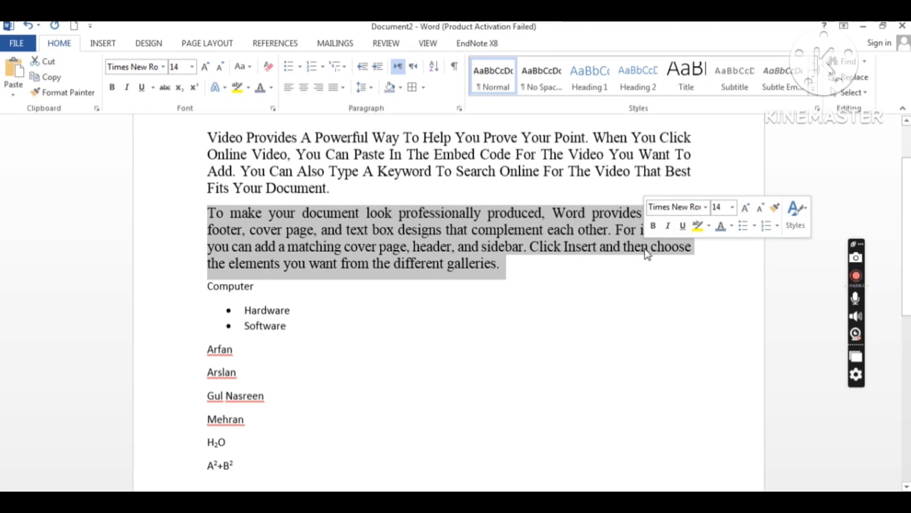
click(418, 246)
Step: Clear all formatting from both opening paragraphs, returning them to Calibri 11
drag(207, 137, 508, 261)
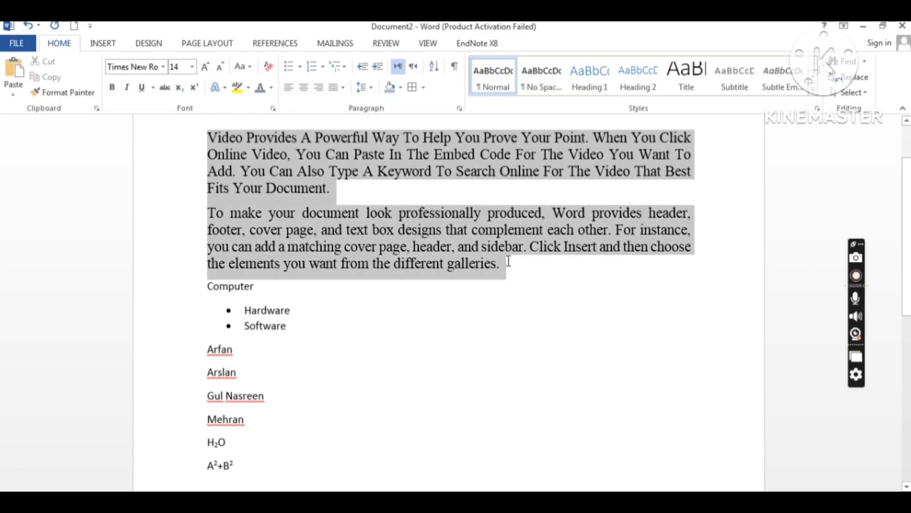
click(267, 69)
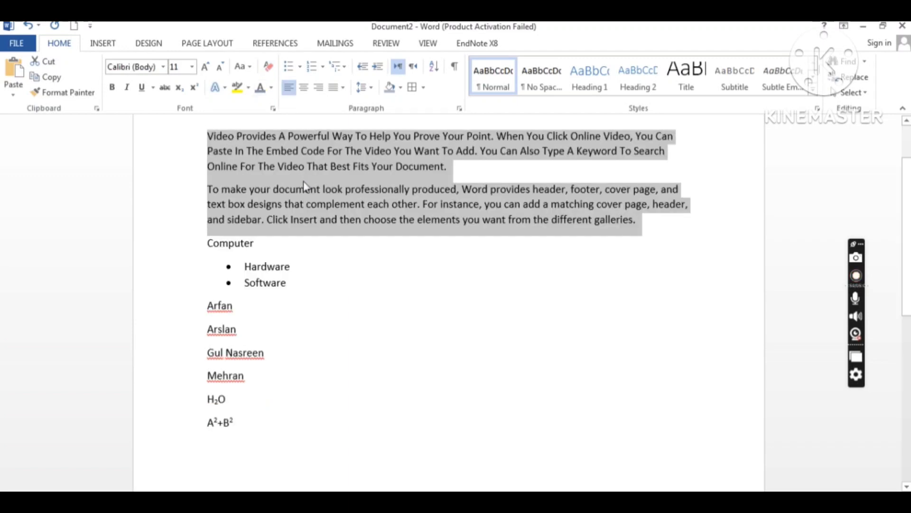
click(642, 220)
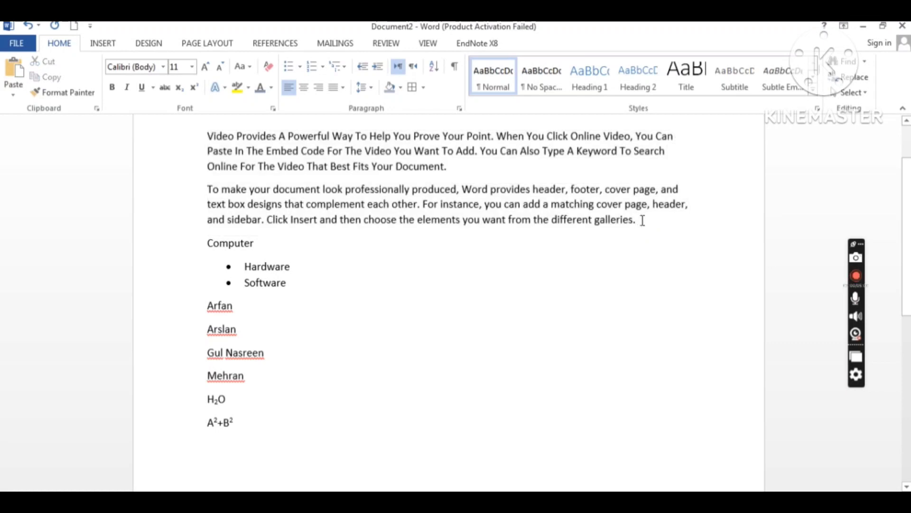